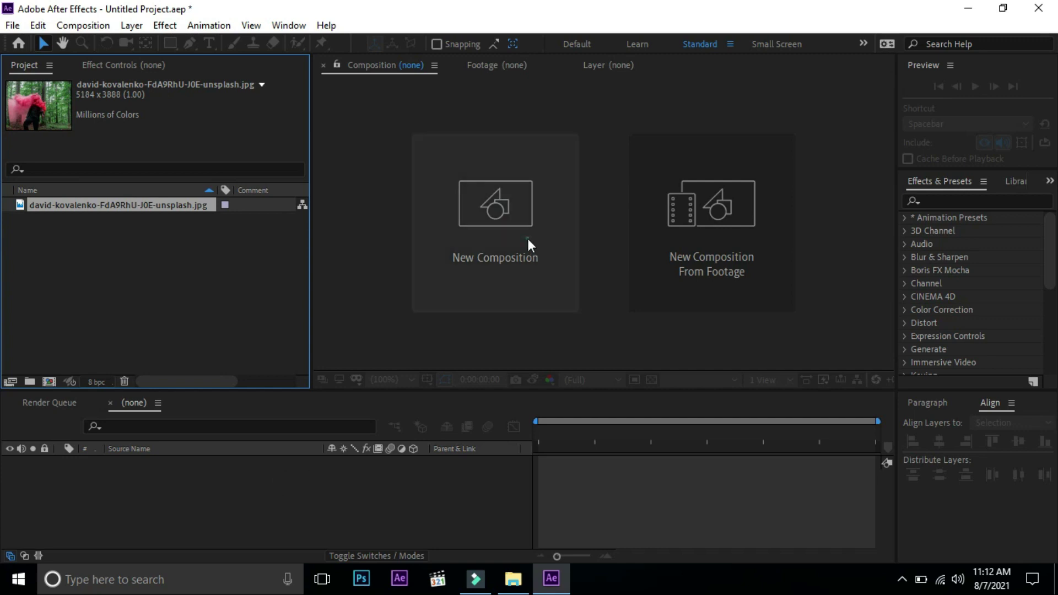
Create a 1920x1080 Comp 1 and add the forest smoke photo as its first layer.
click(529, 240)
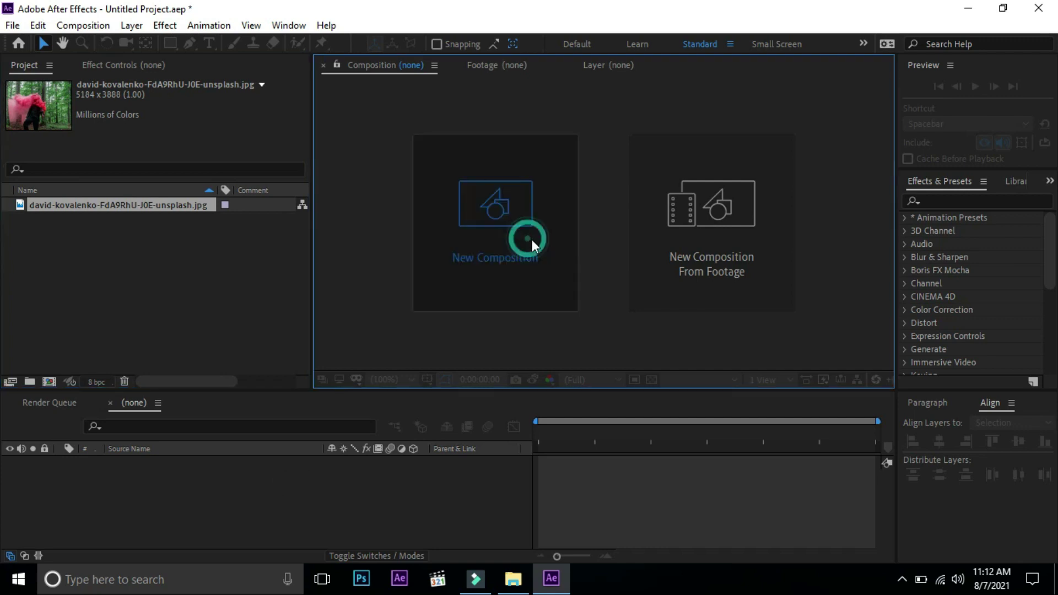
click(620, 465)
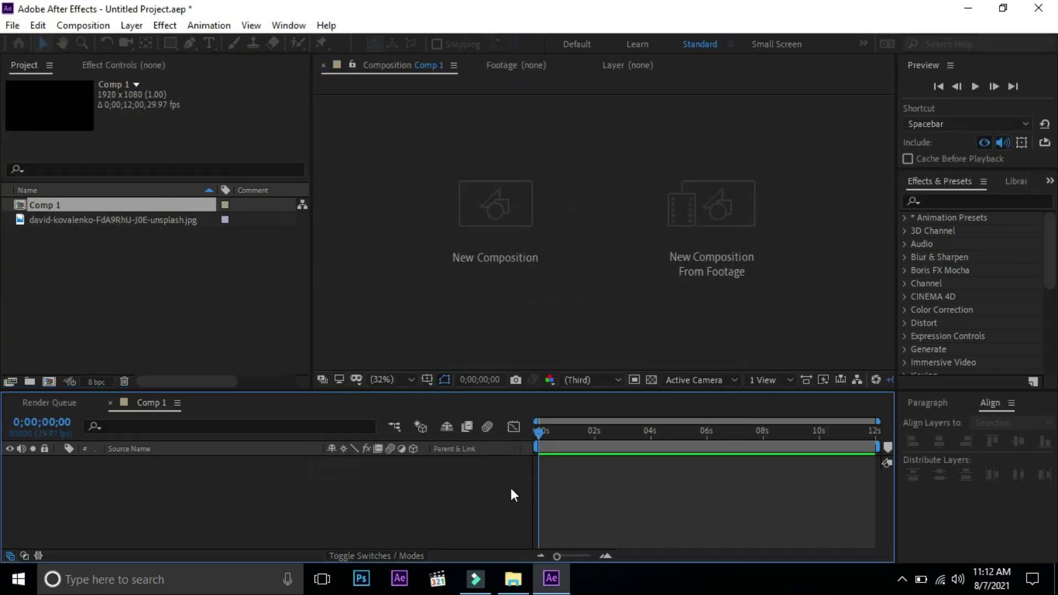
click(94, 239)
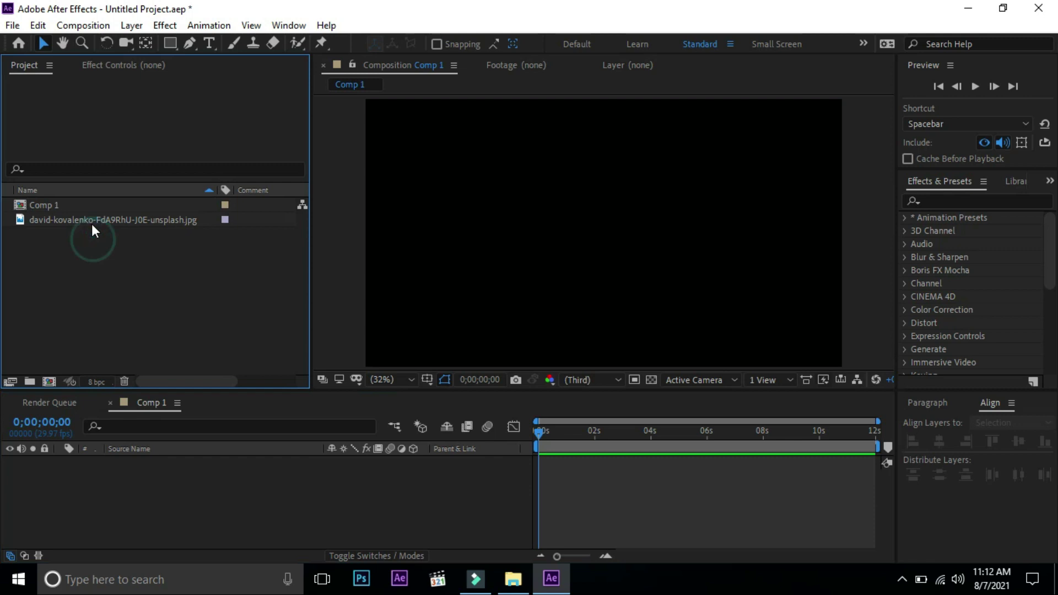
click(104, 221)
drag(113, 220, 200, 493)
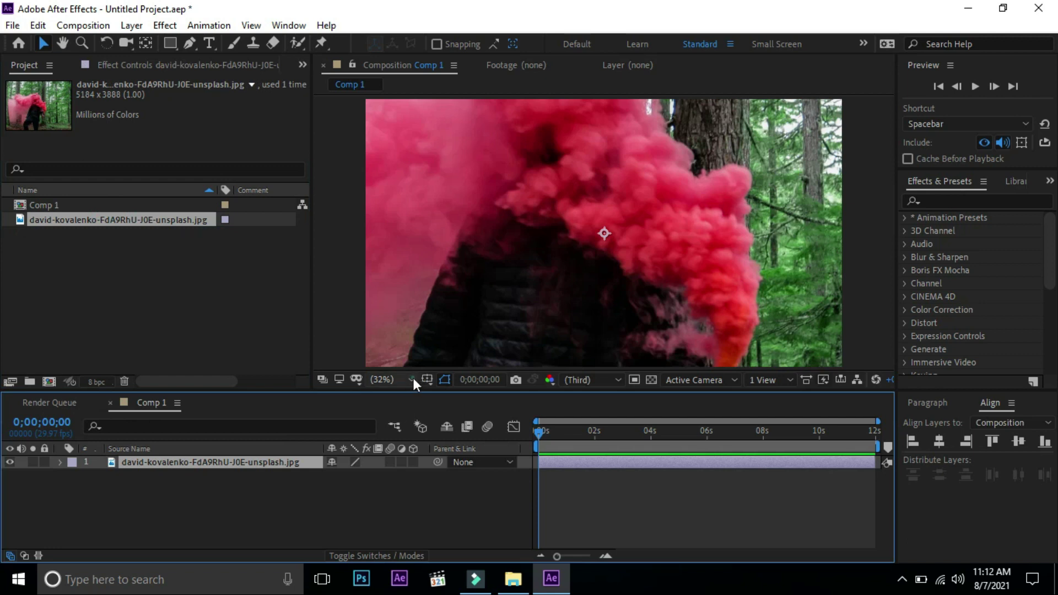
Set the photo layer's Scale to 60% so more of the forest shows.
click(414, 378)
click(332, 473)
click(293, 463)
key(s)
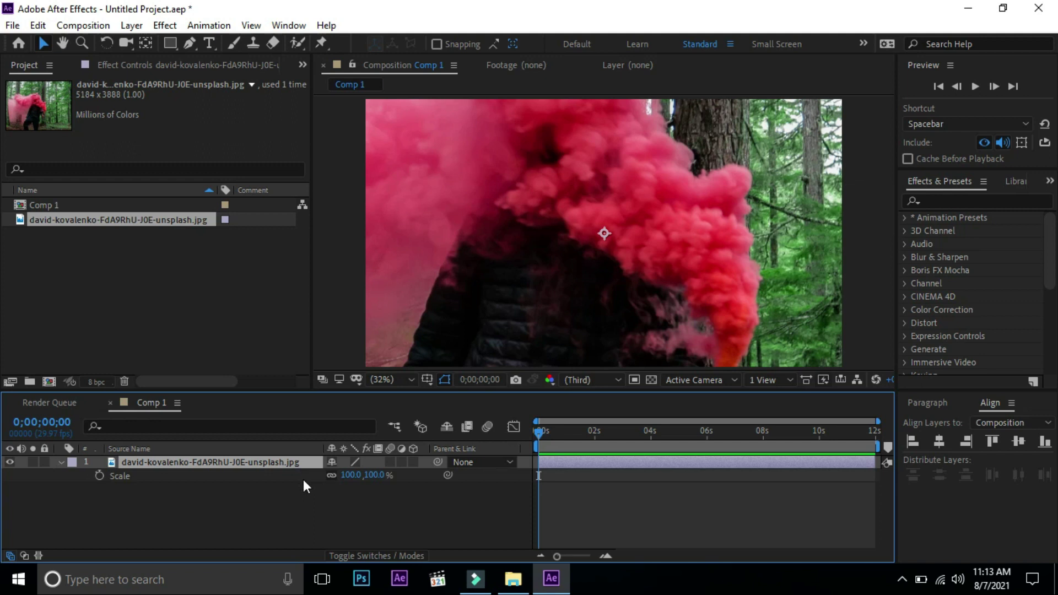
mouse_move(359, 480)
mouse_down()
mouse_move(303, 479)
mouse_move(326, 482)
mouse_up()
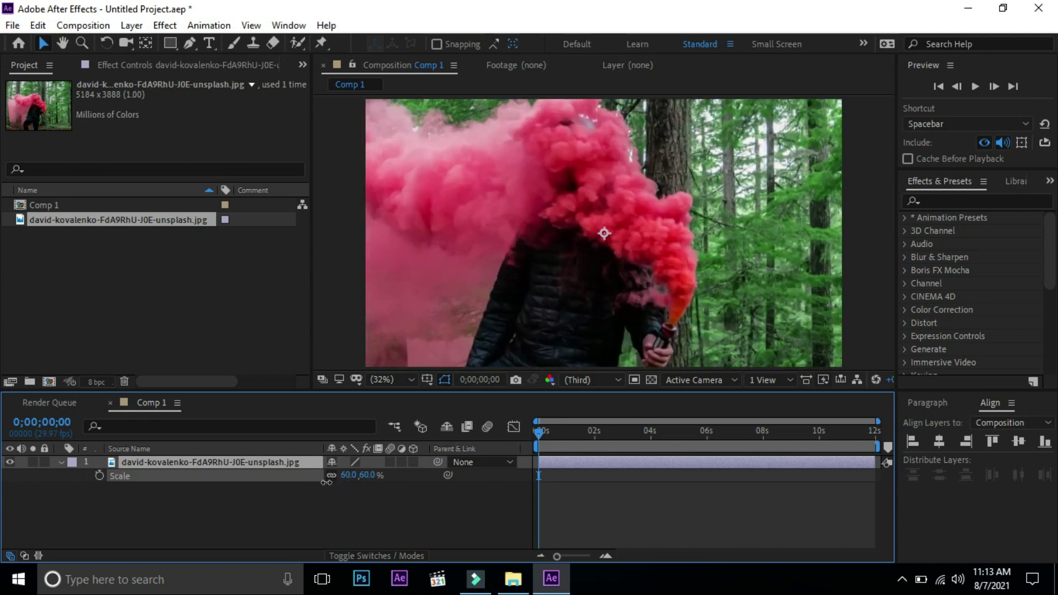
Pre-compose the scaled photo layer into a nested comp that replaces it in Comp 1.
click(61, 462)
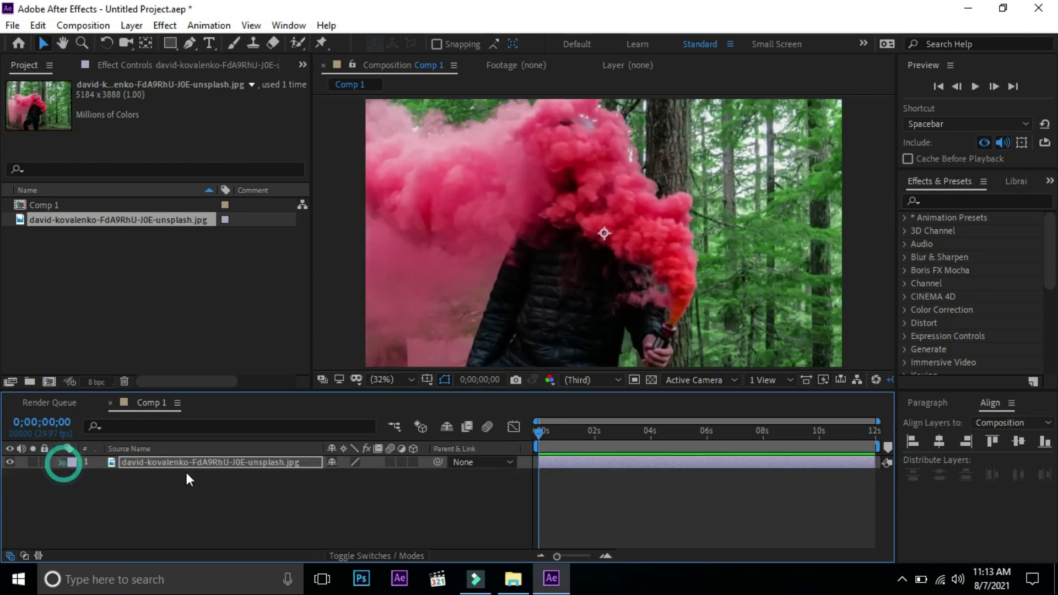
right_click(194, 464)
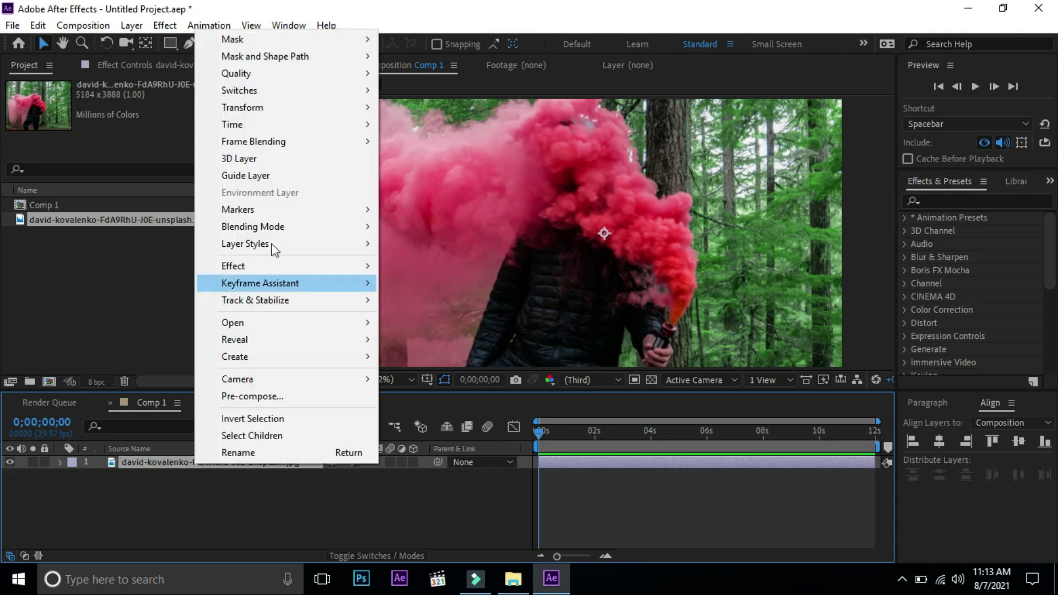
click(273, 397)
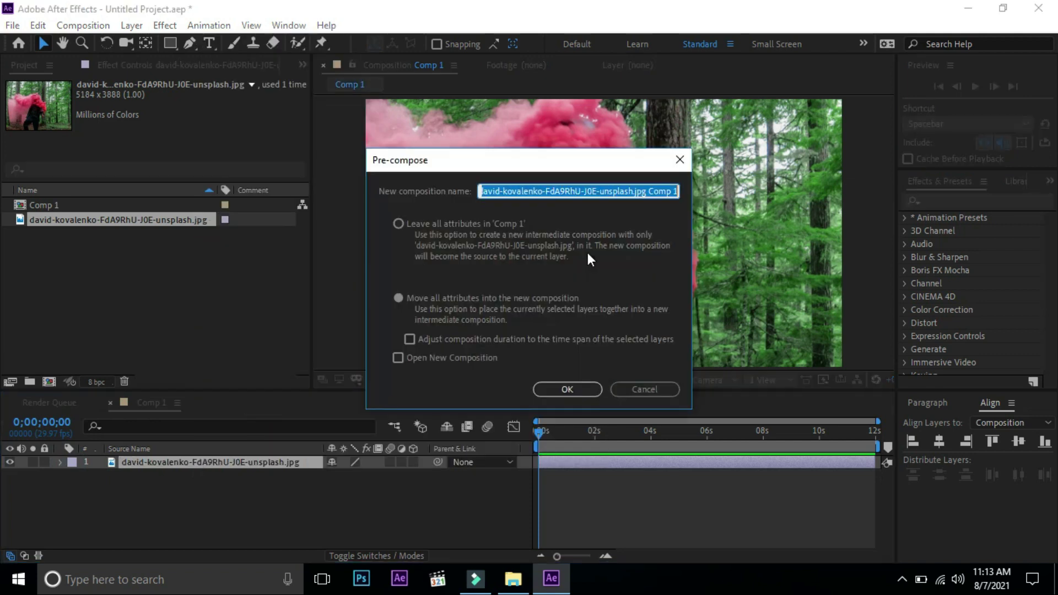
click(554, 390)
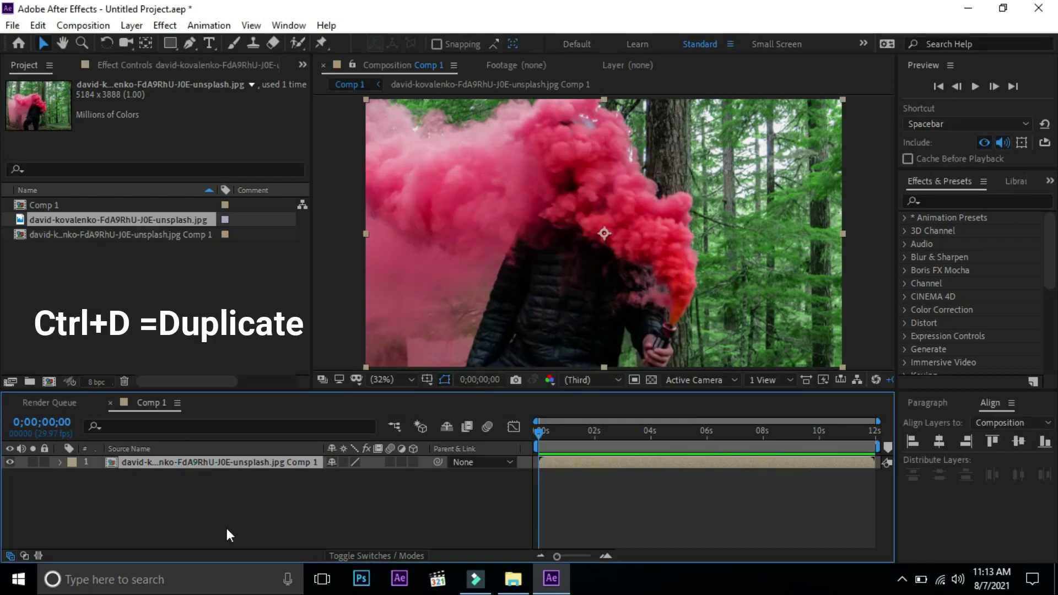
Duplicate the nested photo layer and trim the work area to end near 6 seconds.
key(ctrl+d)
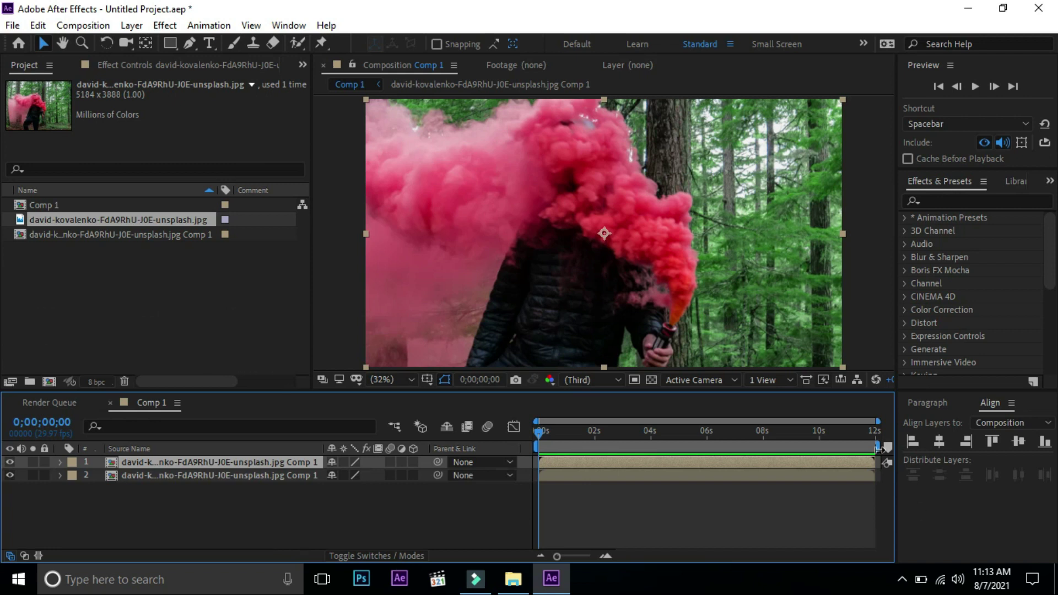
drag(877, 447, 718, 460)
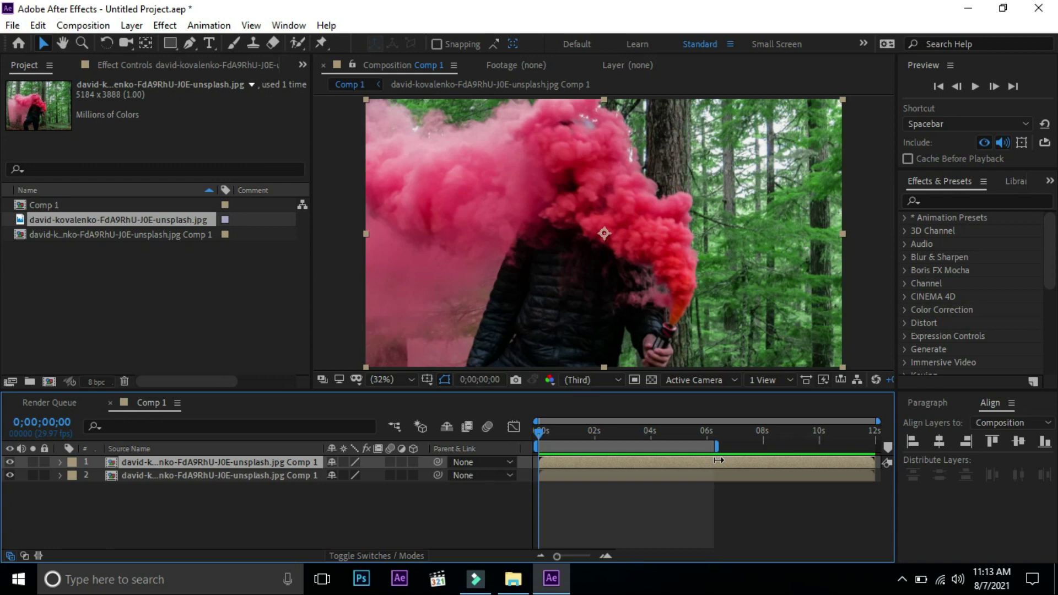
click(283, 462)
Pick the Puppet Position Pin tool and zoom to 100% on the torch and smoke.
click(321, 43)
scroll(765, 298, up, 1)
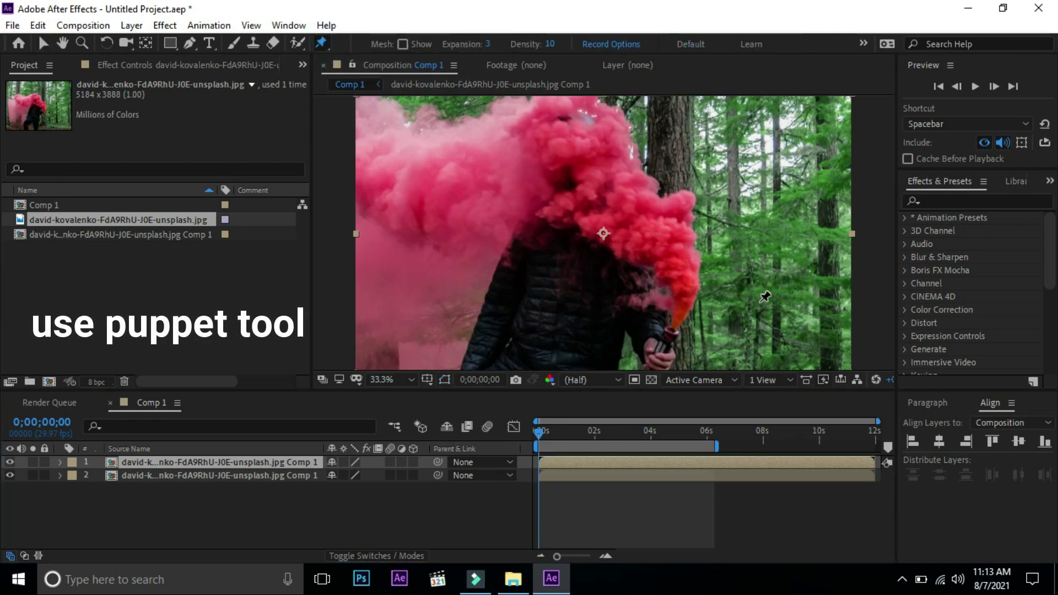
key(period)
key(period)
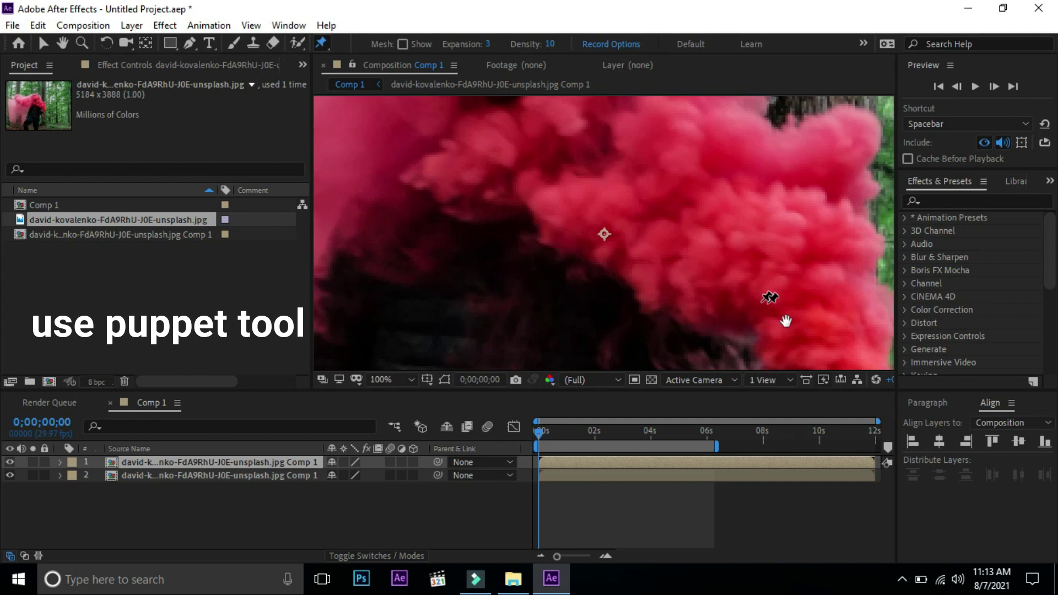
drag(786, 321, 654, 244)
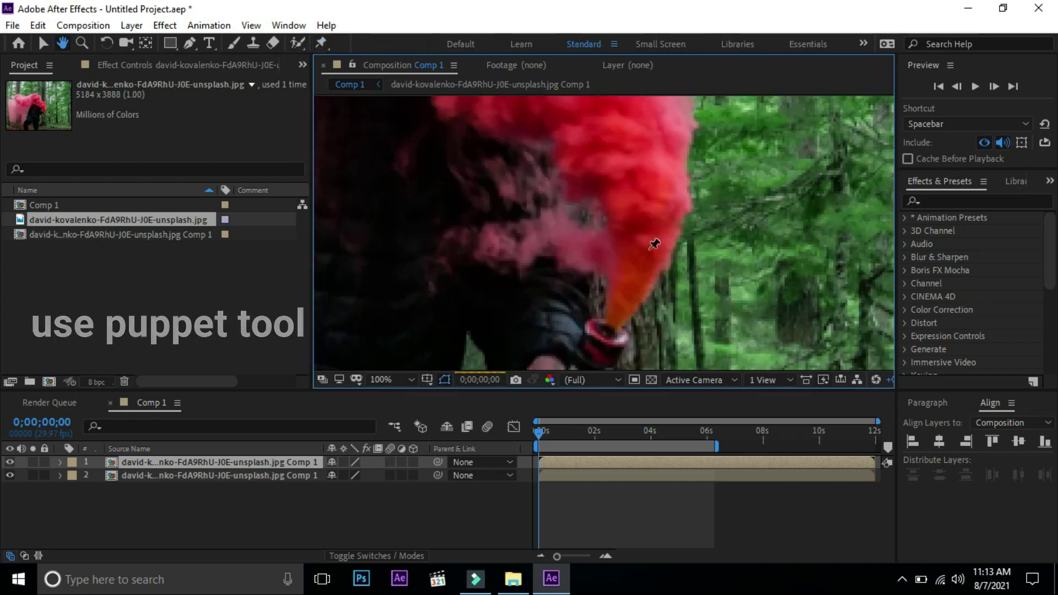
key(ctrl+p)
Place six puppet pins up the red smoke plume's right edge on layer 1.
click(643, 246)
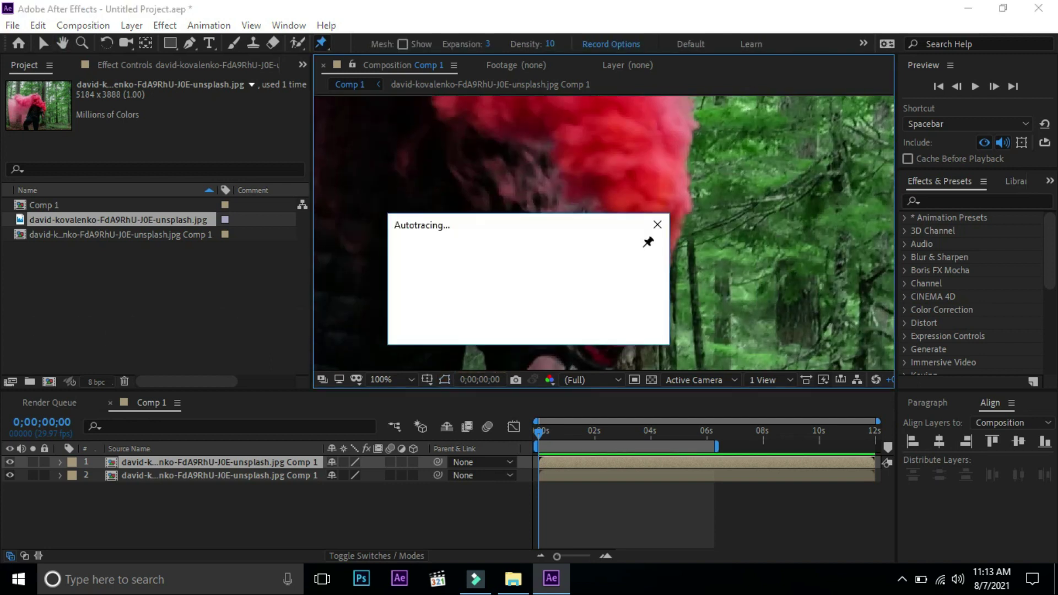
click(645, 196)
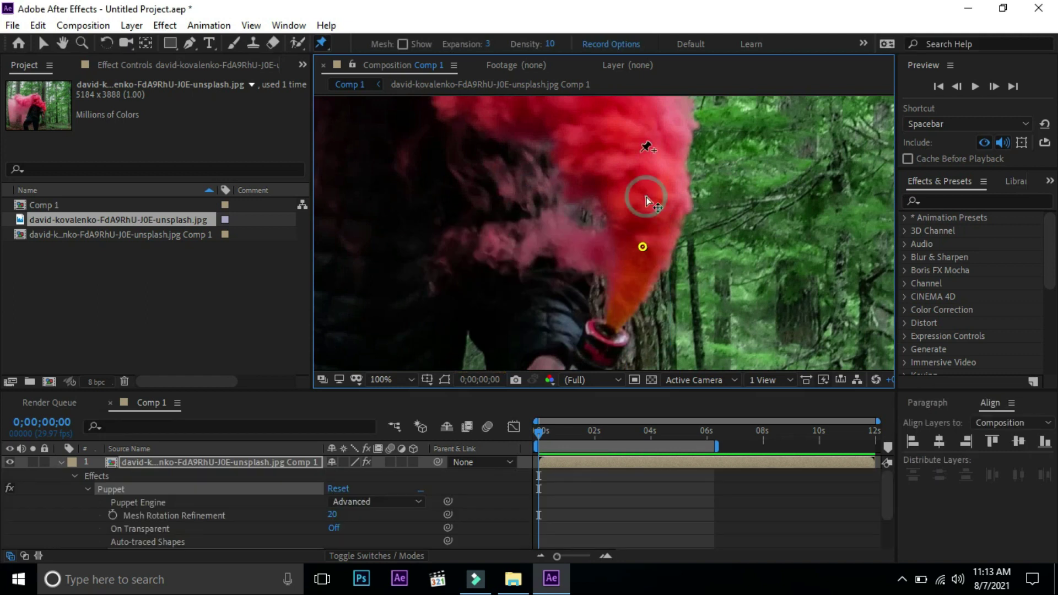
click(649, 130)
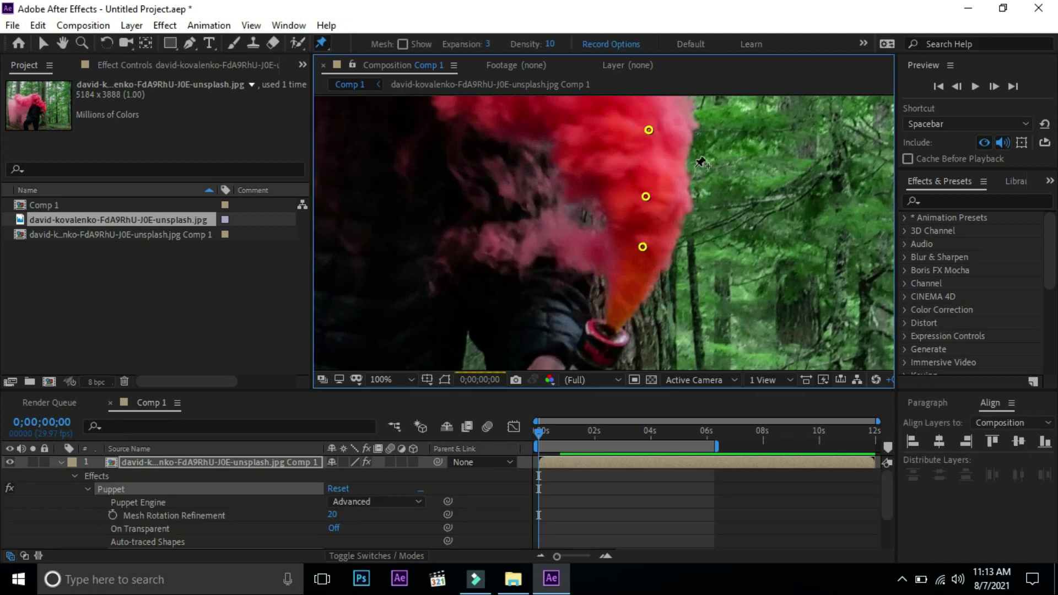
scroll(699, 214, up, 5)
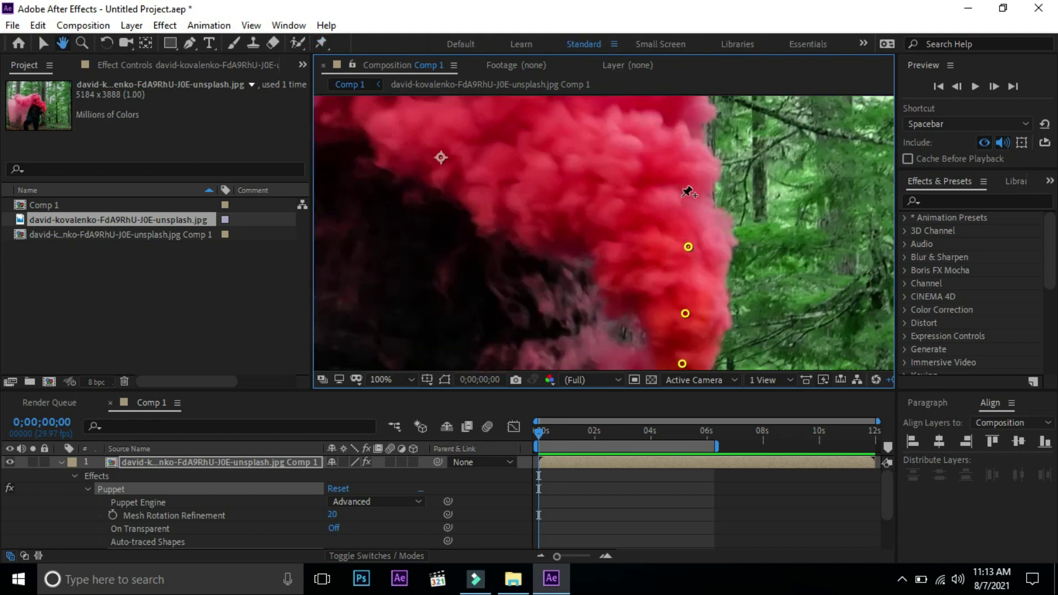
click(682, 196)
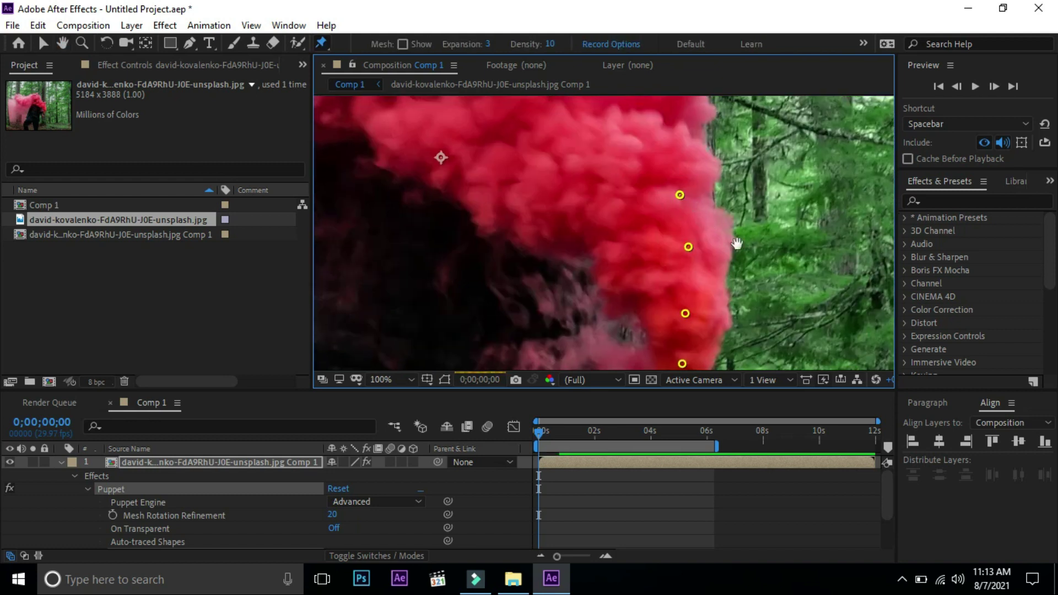
drag(707, 149, 721, 237)
scroll(721, 237, up, 1)
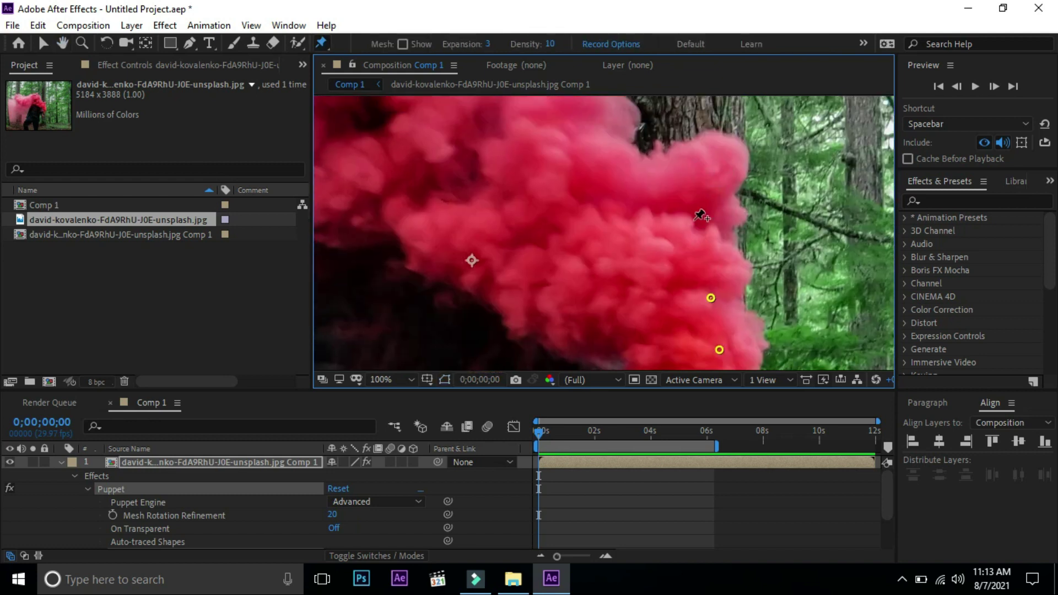
click(659, 178)
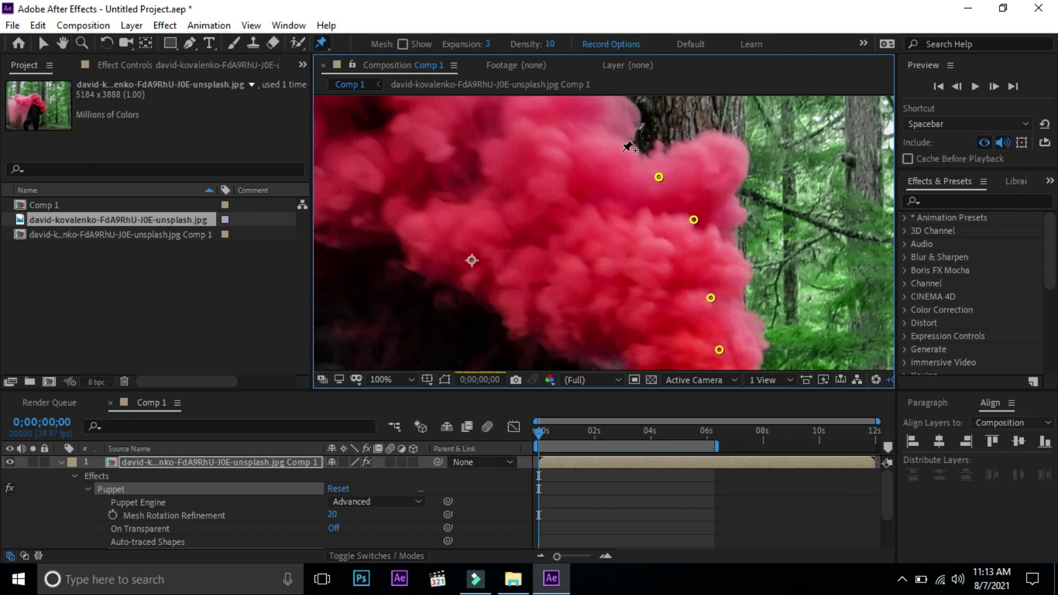
click(620, 150)
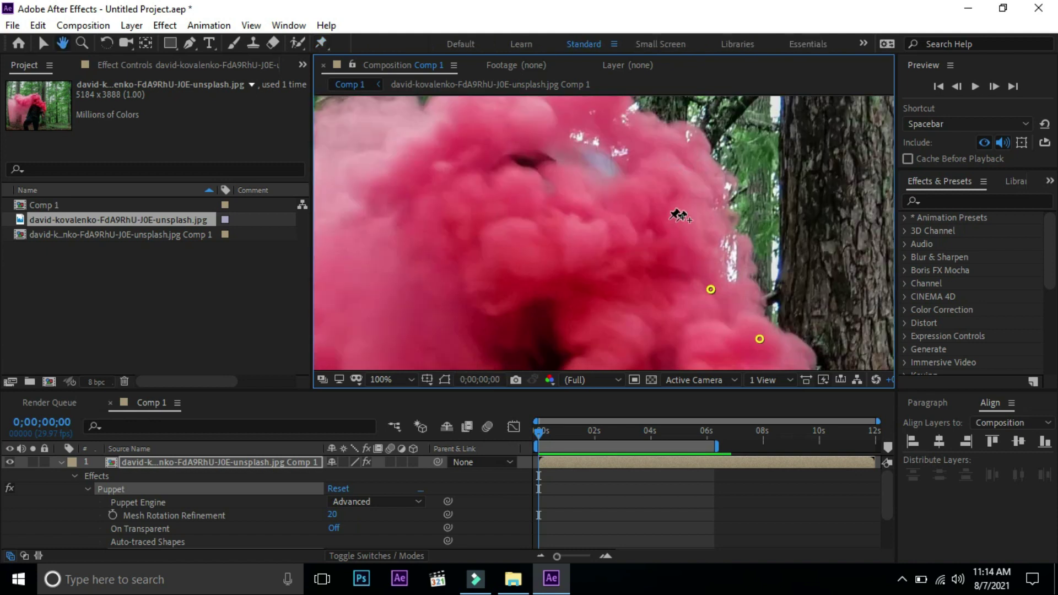
Add four more puppet pins across the middle and upper part of the smoke cloud.
click(659, 219)
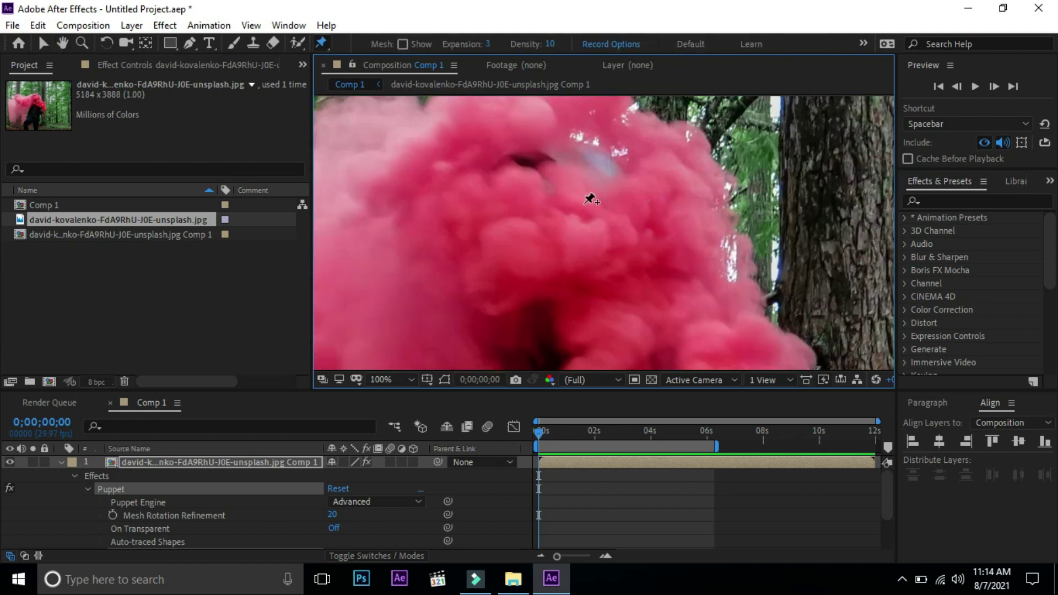
click(519, 191)
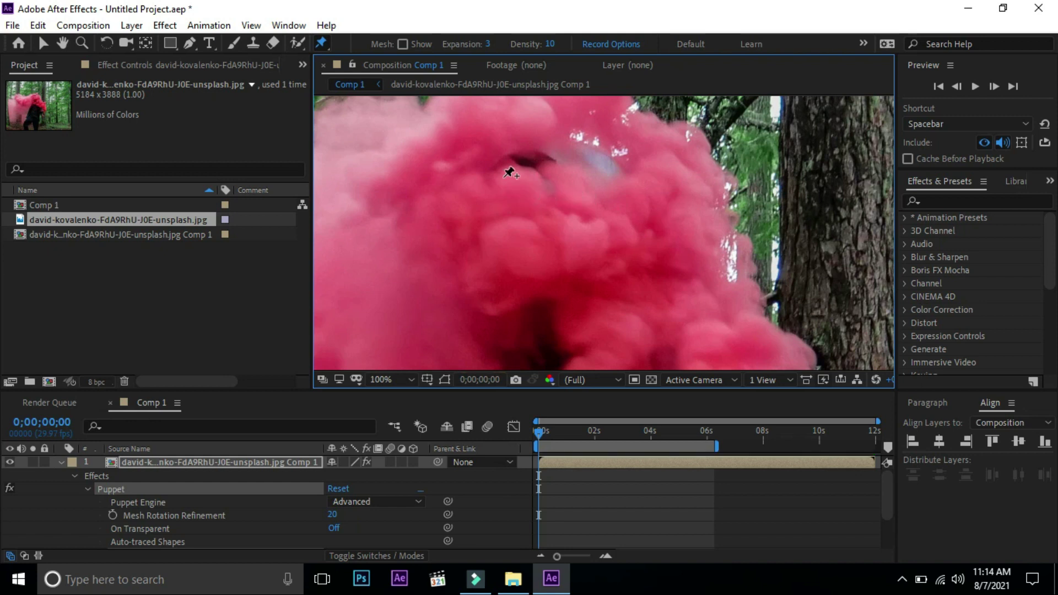
click(472, 141)
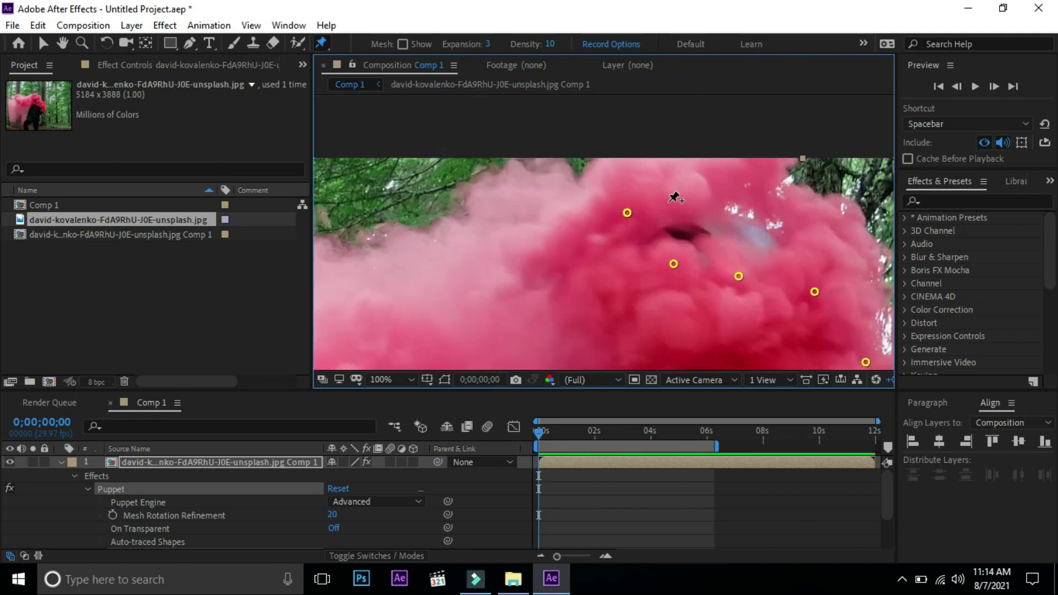
scroll(631, 207, down, 2)
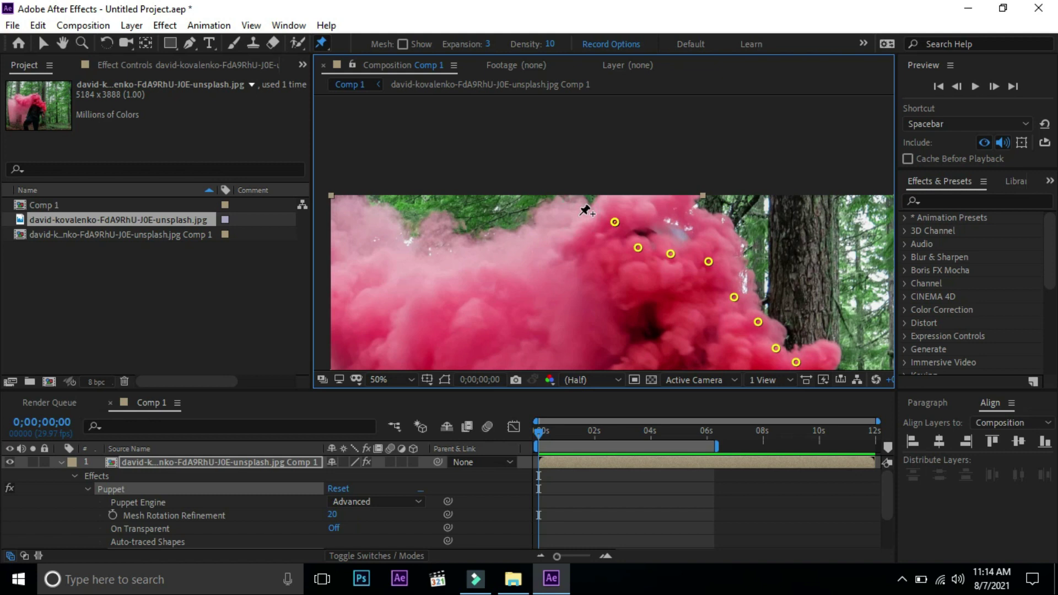
click(579, 214)
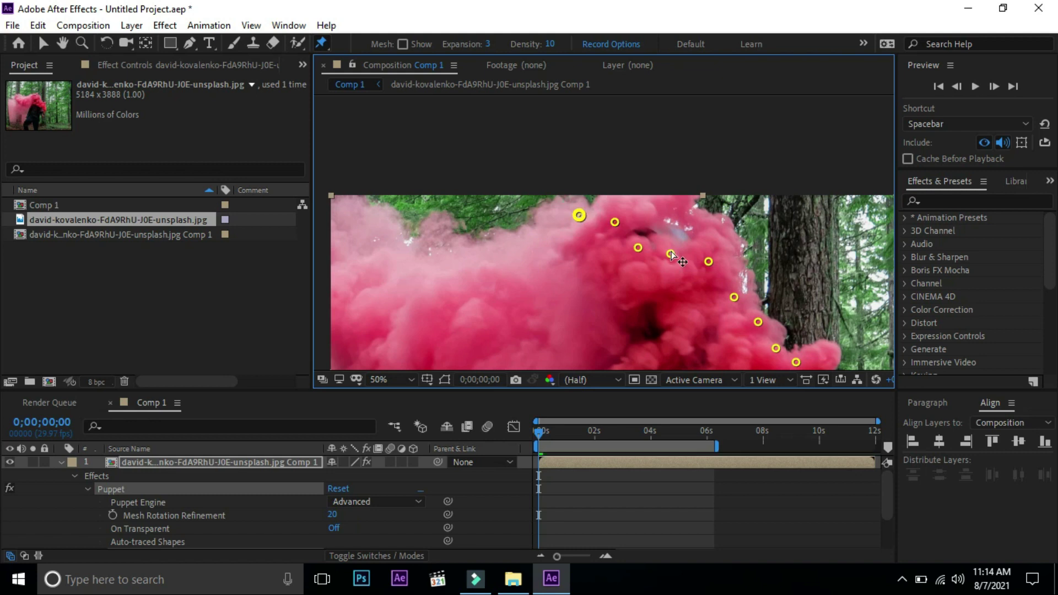
drag(787, 314, 690, 222)
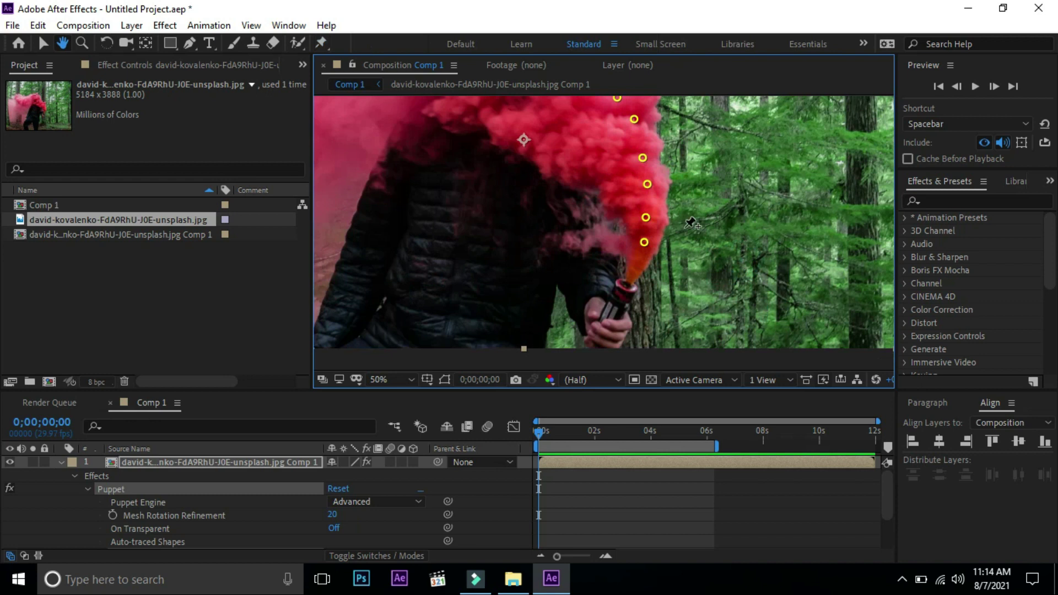
At 100% zoom, add six pins along the smoke's right edge and upper cloud.
key(period)
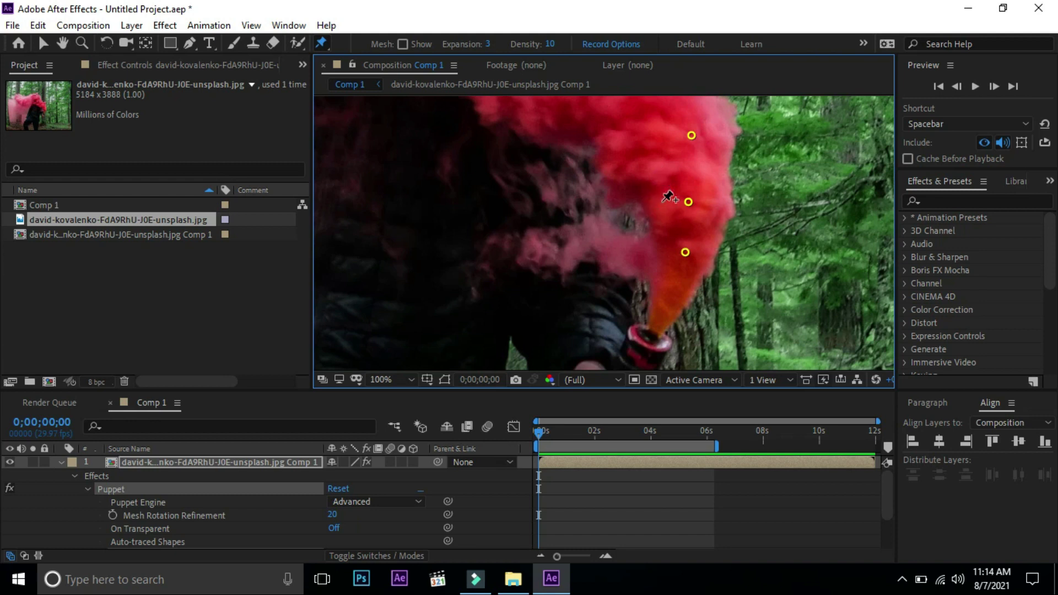
click(662, 202)
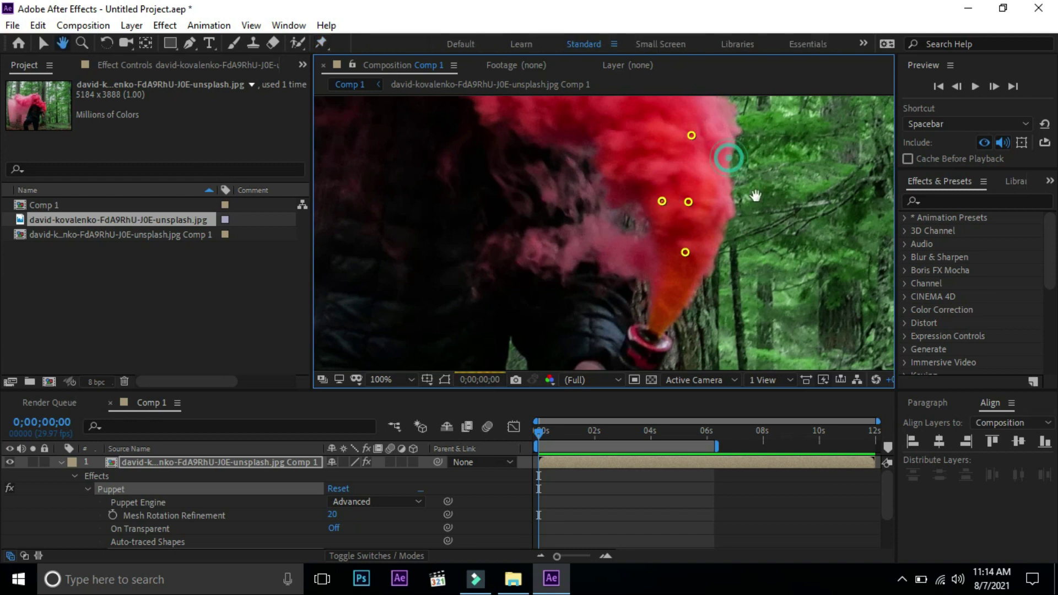
drag(664, 128, 716, 190)
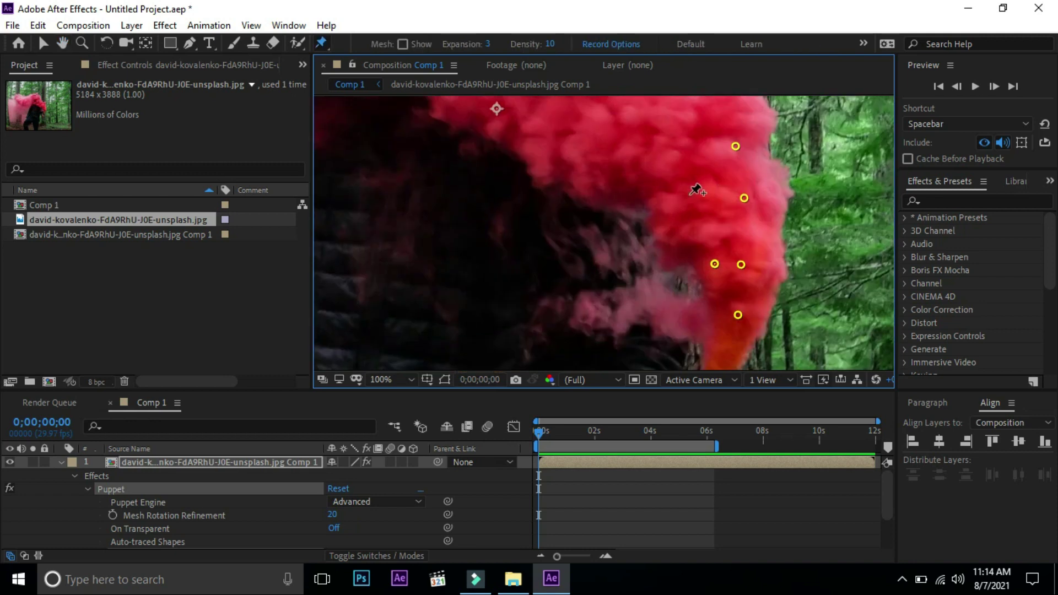
click(689, 194)
click(642, 141)
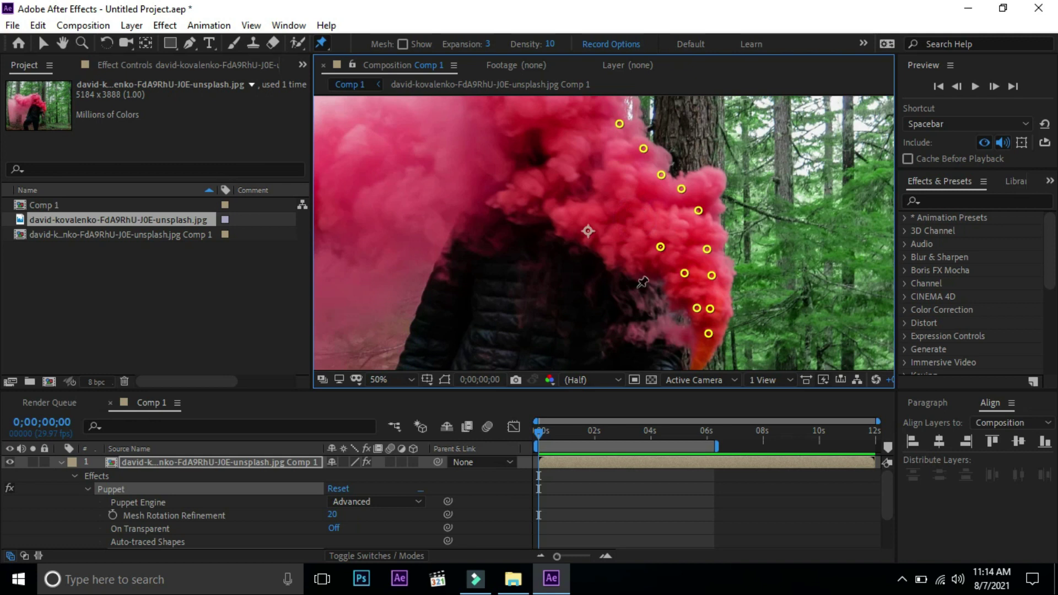
click(634, 218)
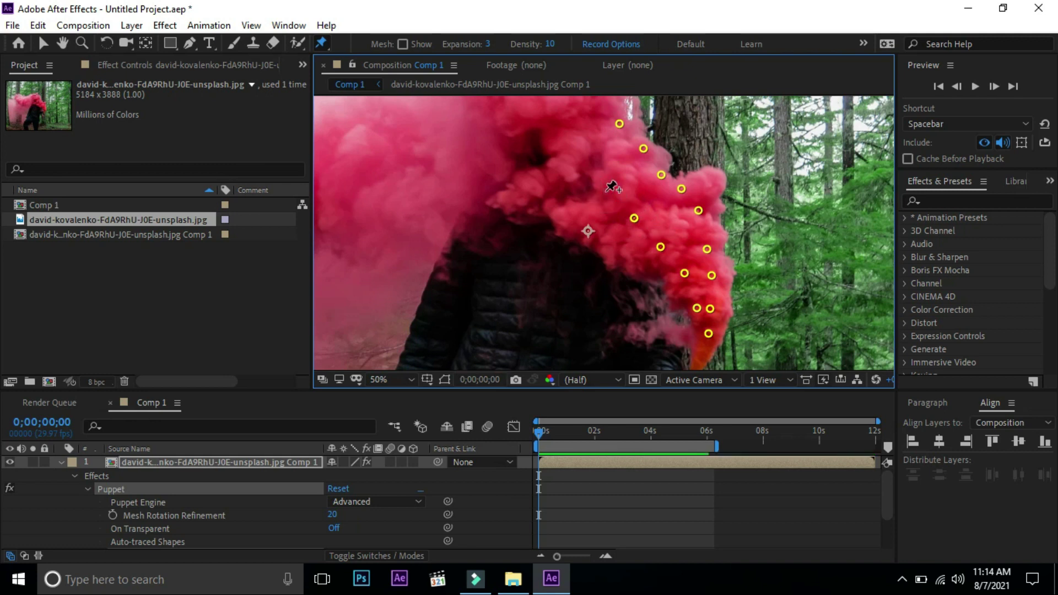
click(605, 191)
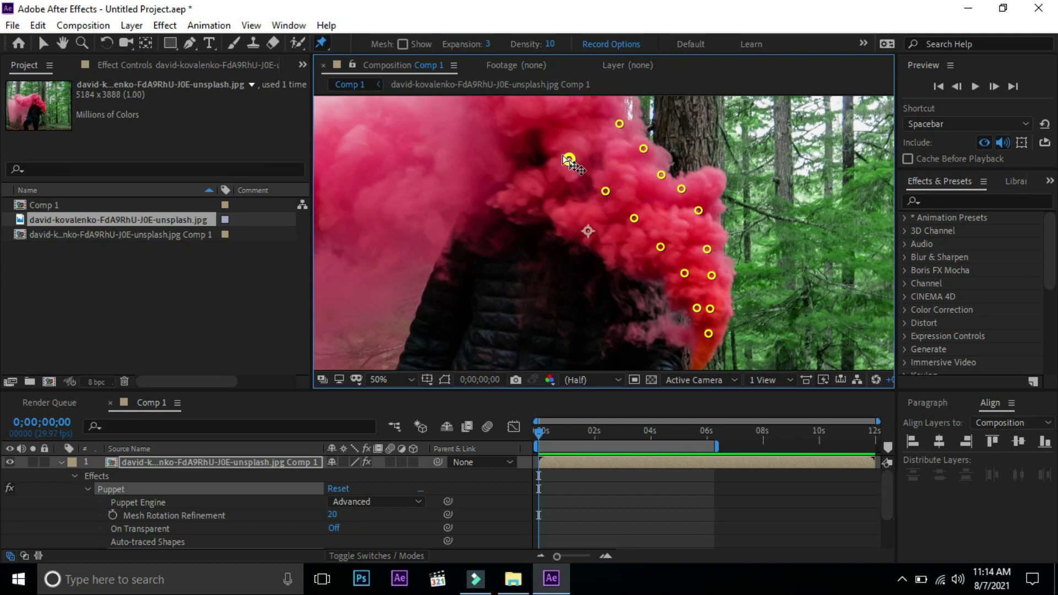
click(532, 125)
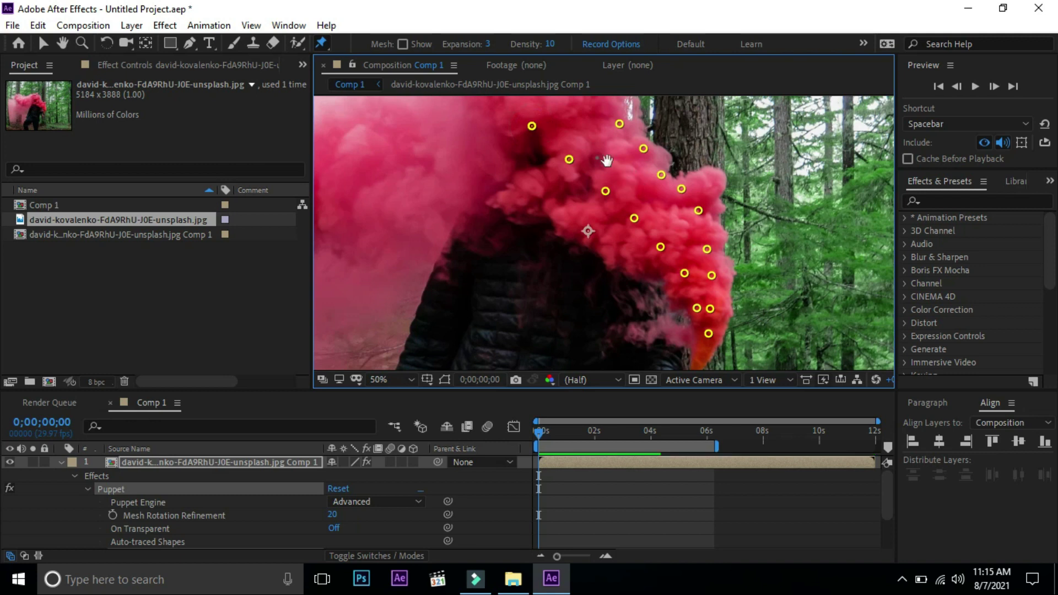
Extend a row of eight pins leftward to the cloud's far left tip, then fit the view.
drag(630, 175, 738, 208)
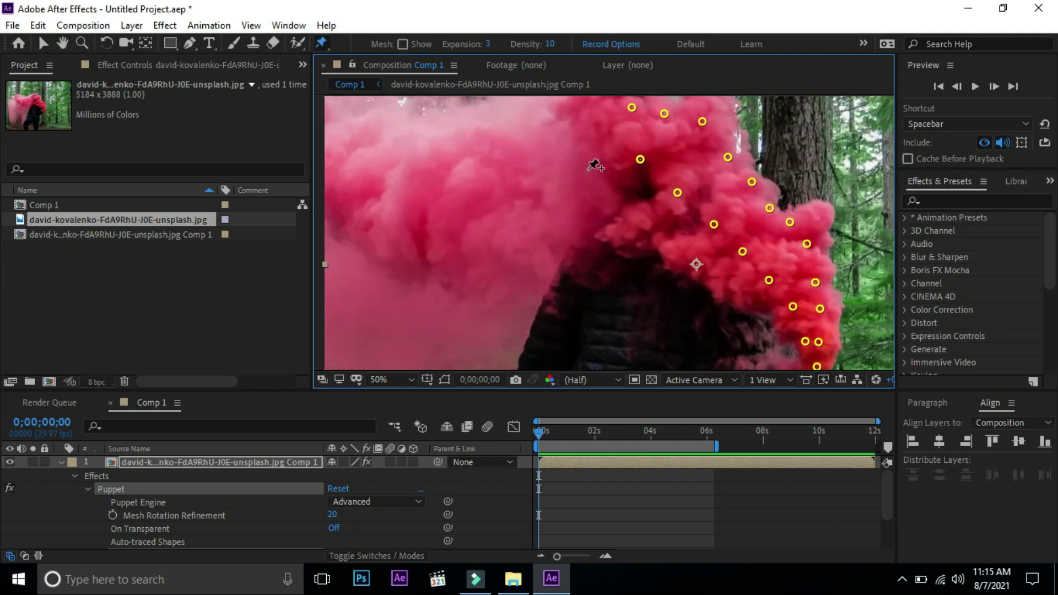
click(588, 169)
click(555, 191)
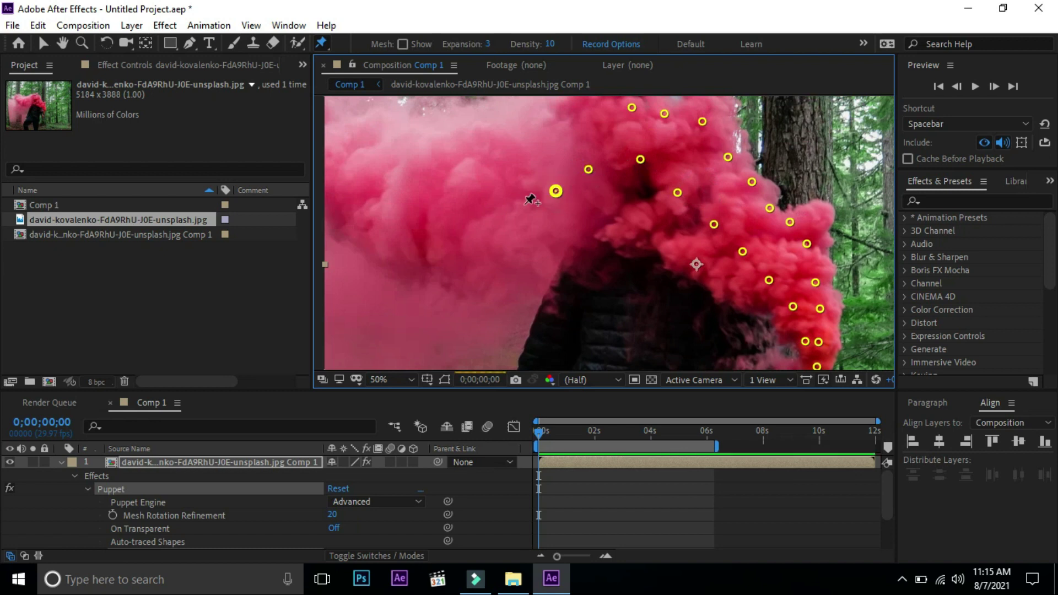
click(516, 209)
click(471, 211)
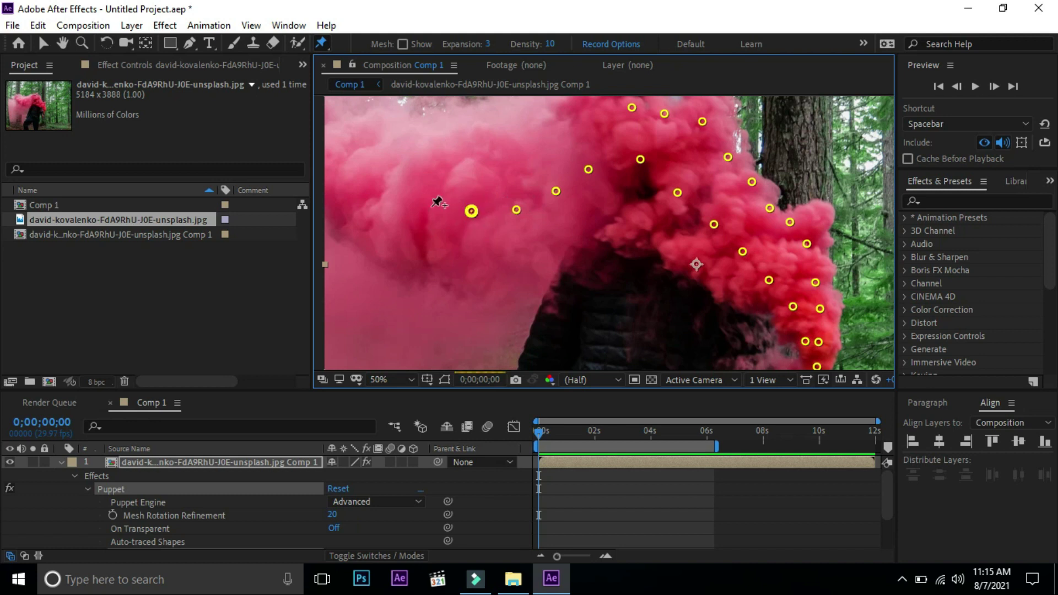
click(431, 206)
click(391, 193)
drag(420, 157, 492, 165)
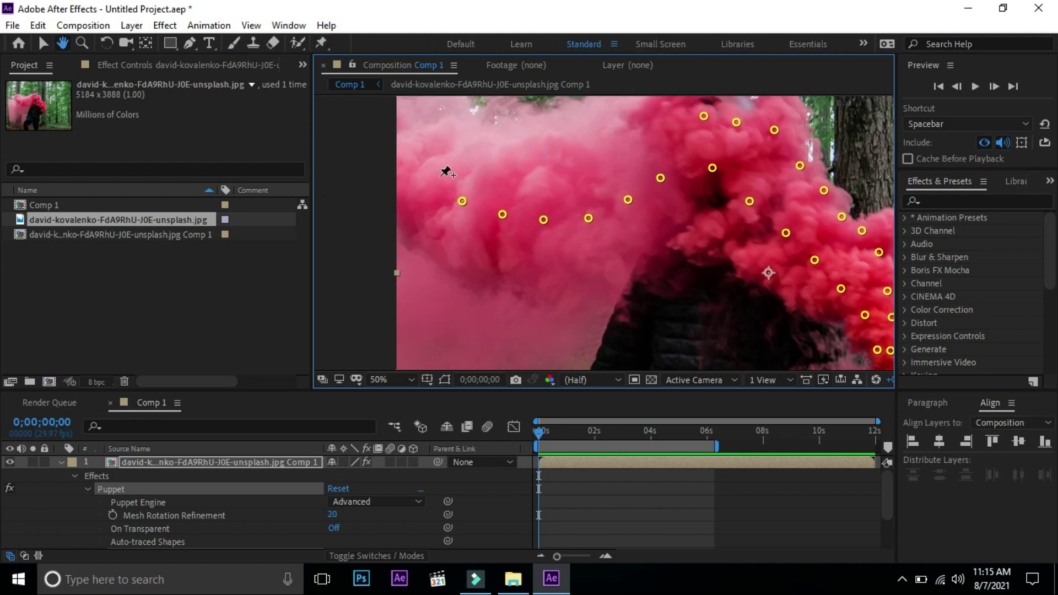
click(425, 175)
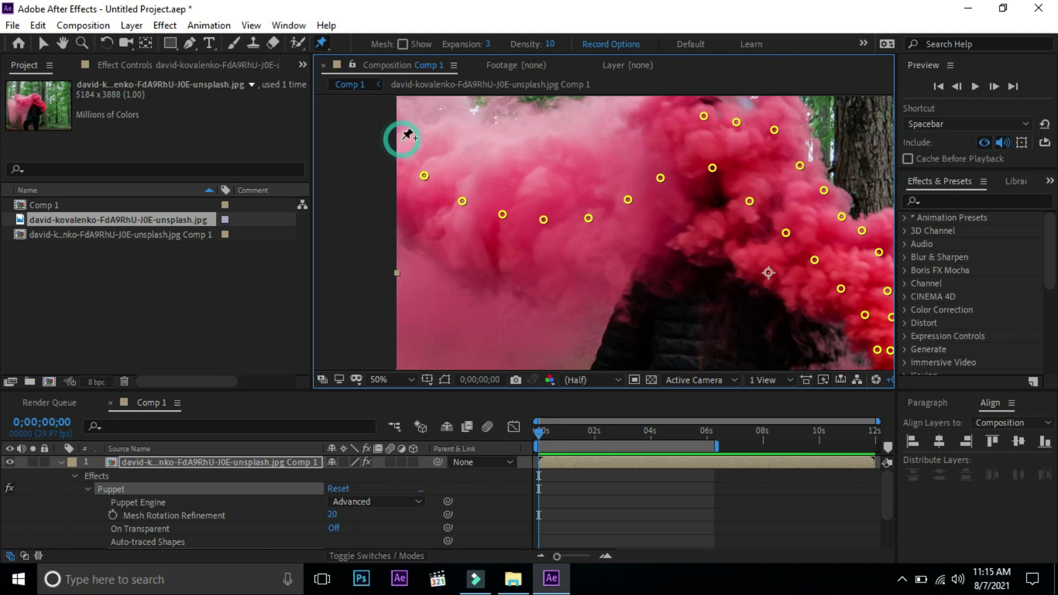
click(402, 139)
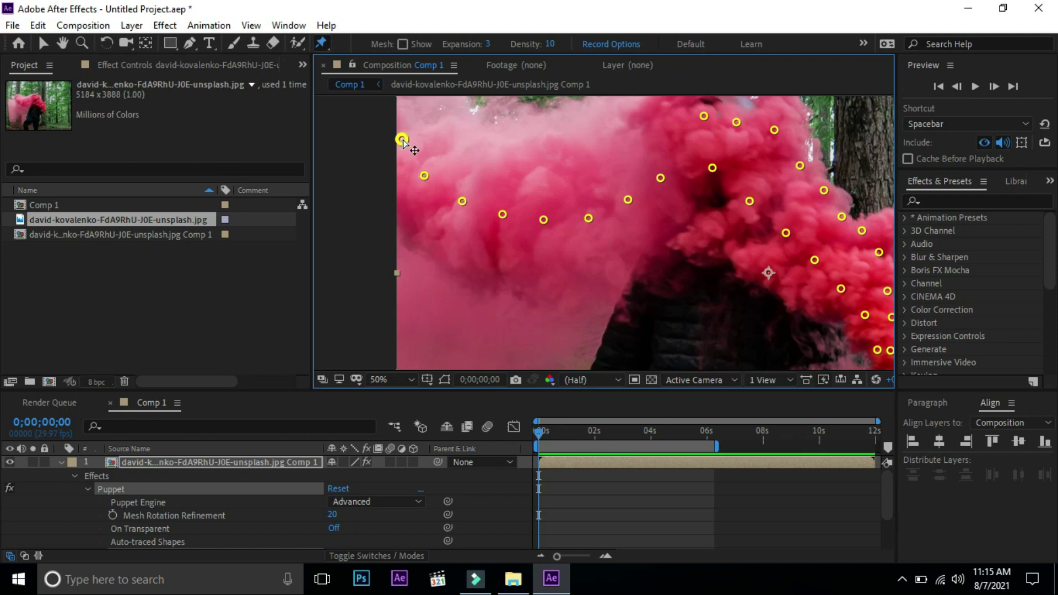
click(405, 377)
click(389, 118)
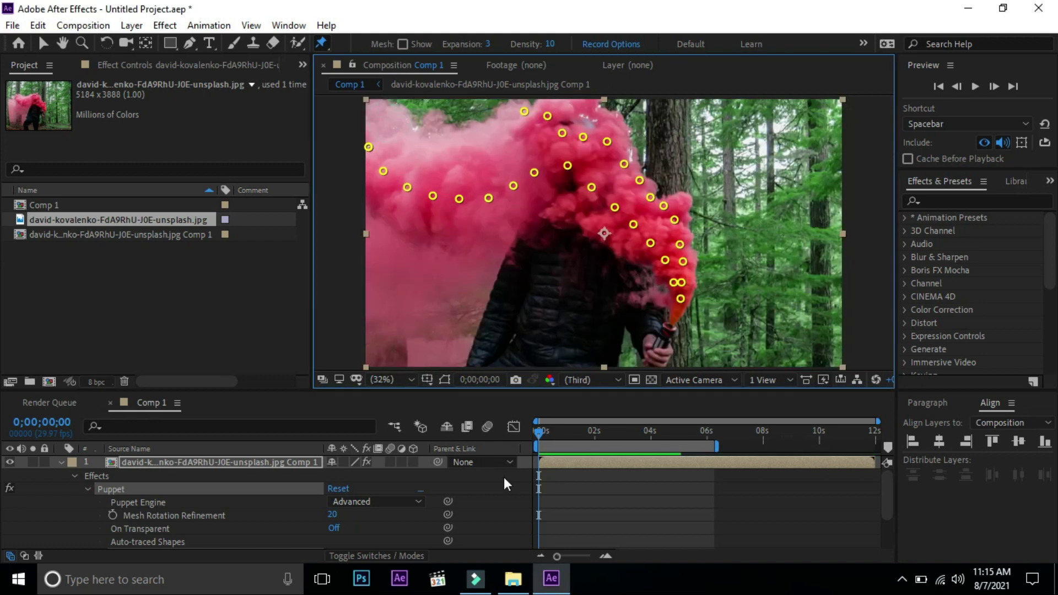
At the 6-second mark, zoom to 100% and drag the lowest smoke-edge pin upward.
drag(540, 438, 708, 451)
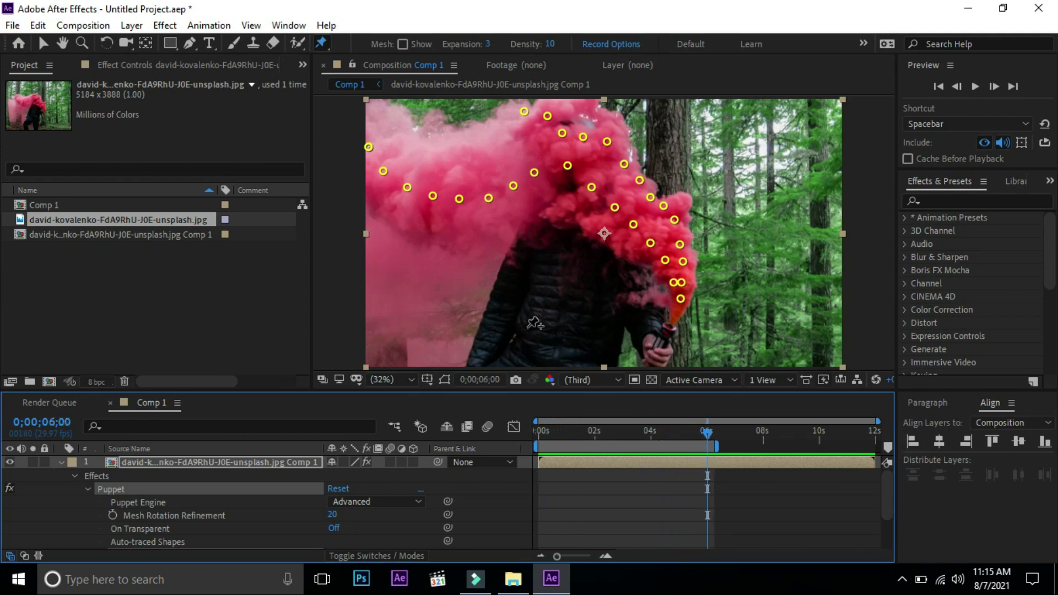
click(44, 44)
scroll(701, 309, up, 1)
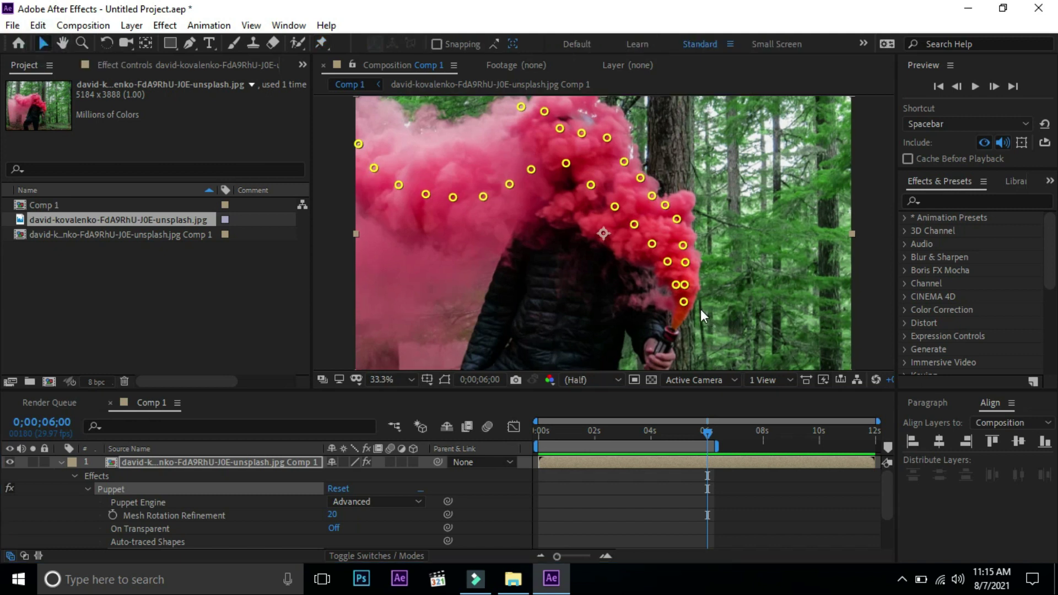
key(/)
key(h)
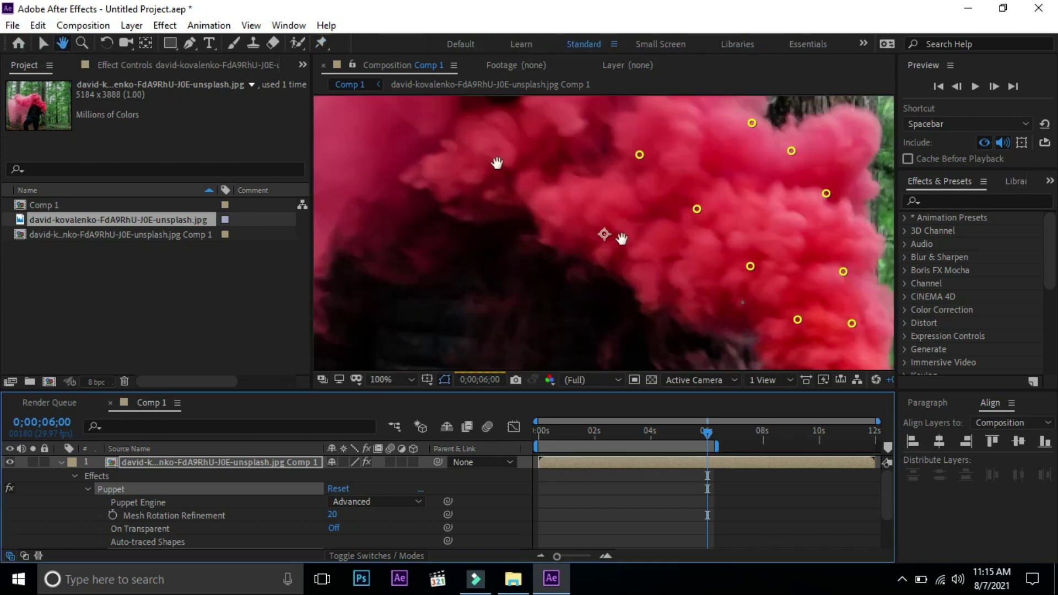
drag(621, 238, 380, 221)
key(v)
click(600, 295)
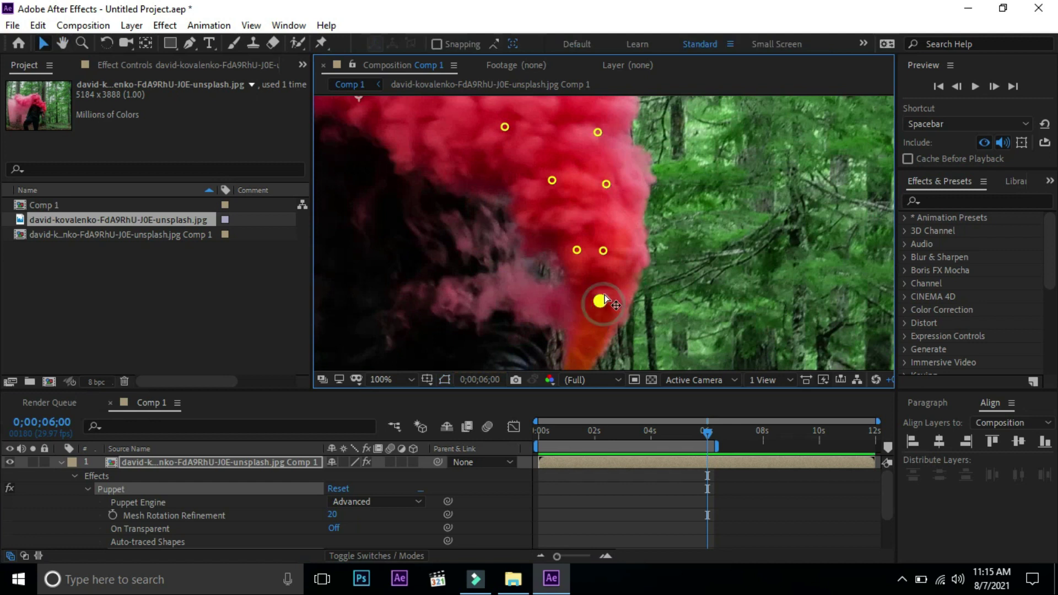
drag(601, 294, 605, 251)
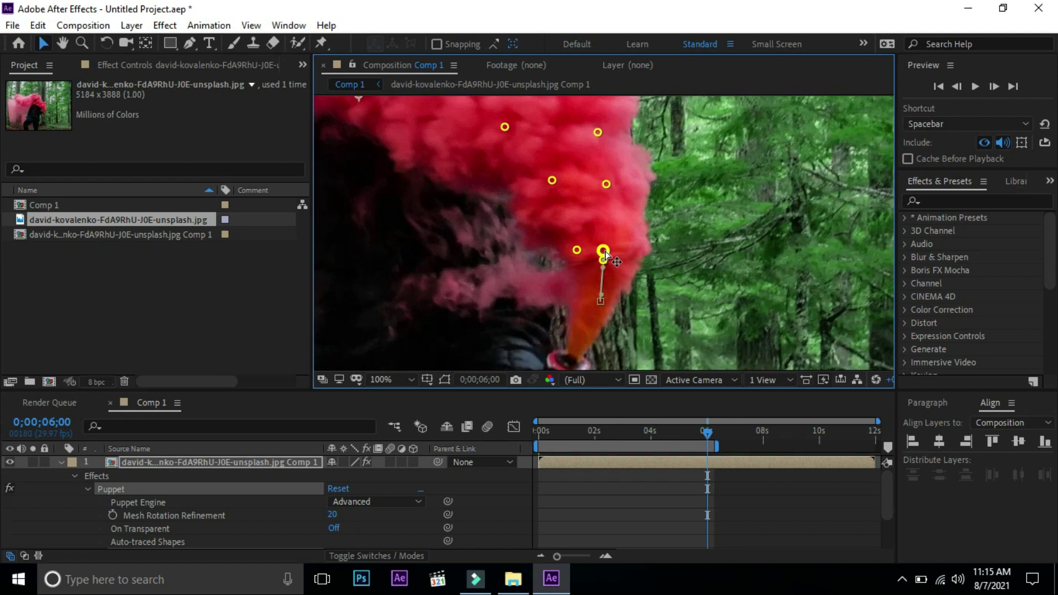
drag(608, 200, 608, 196)
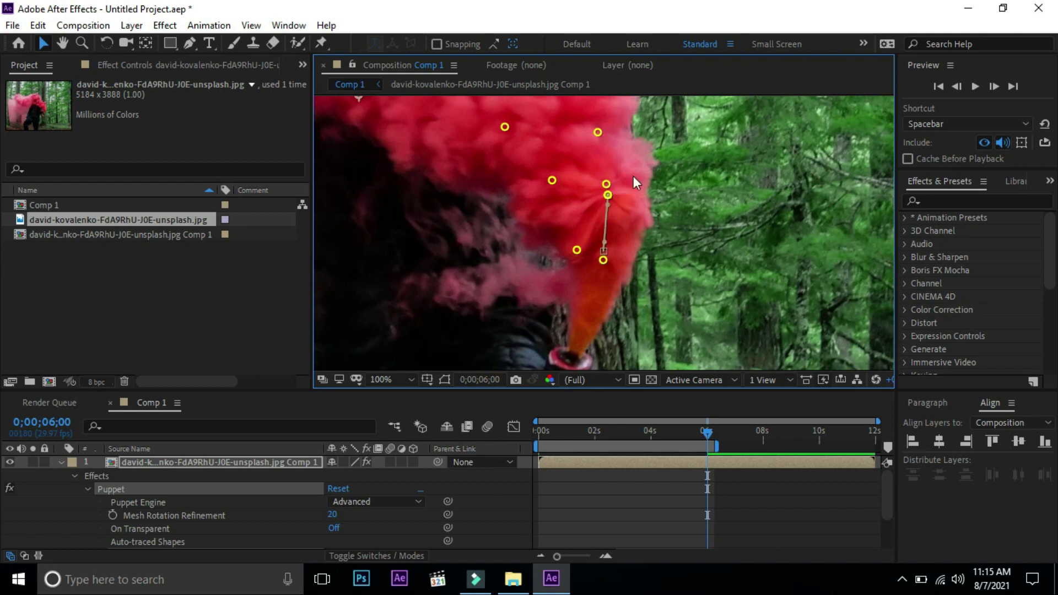
Drag the next pins on the smoke's right edge up and to the left.
drag(606, 183, 600, 143)
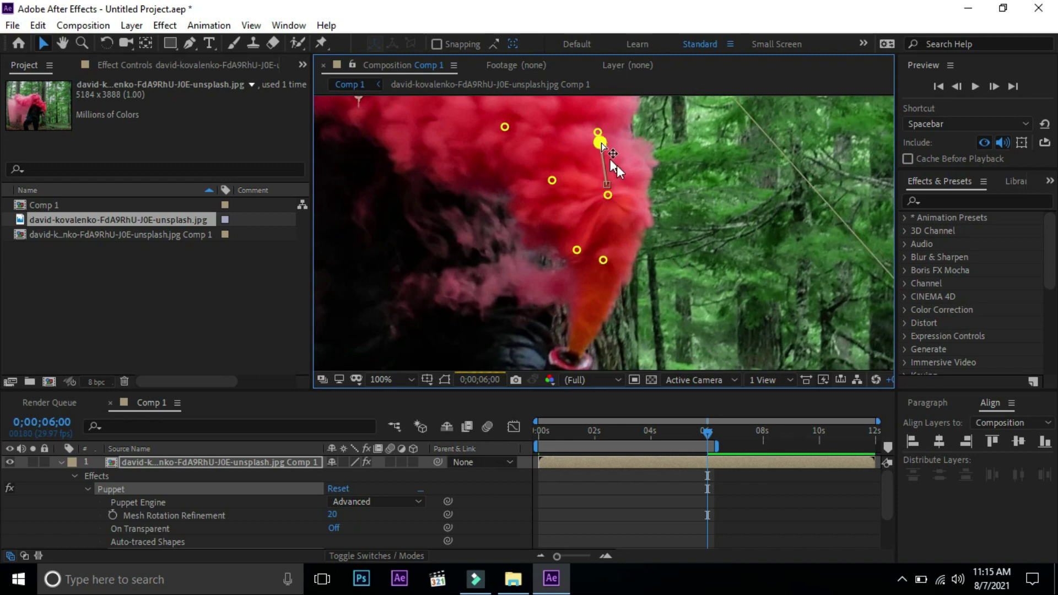
drag(617, 164, 643, 252)
key(v)
click(640, 254)
drag(628, 211, 625, 184)
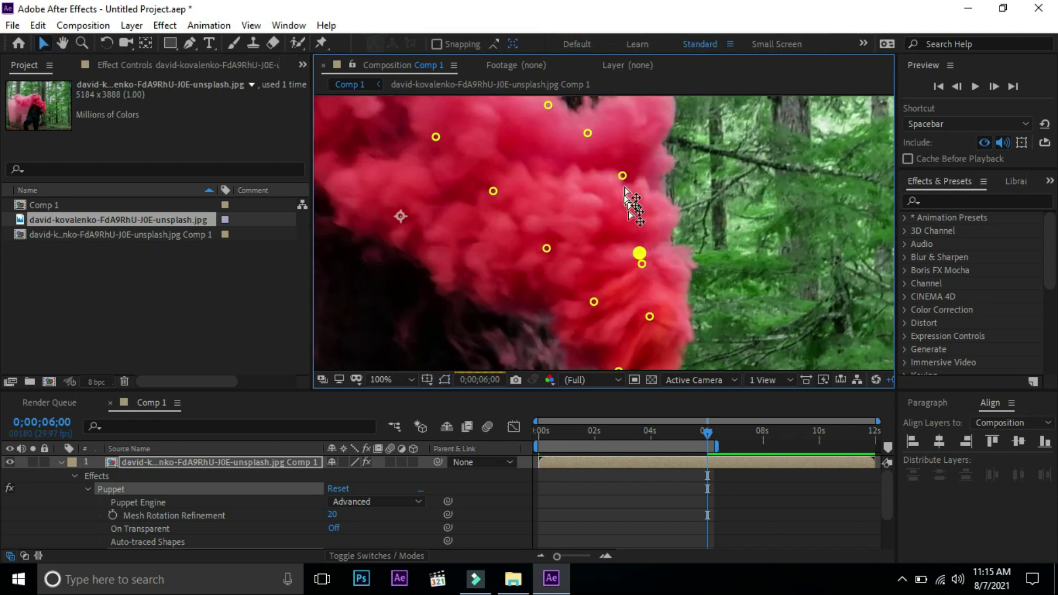
drag(622, 176, 595, 144)
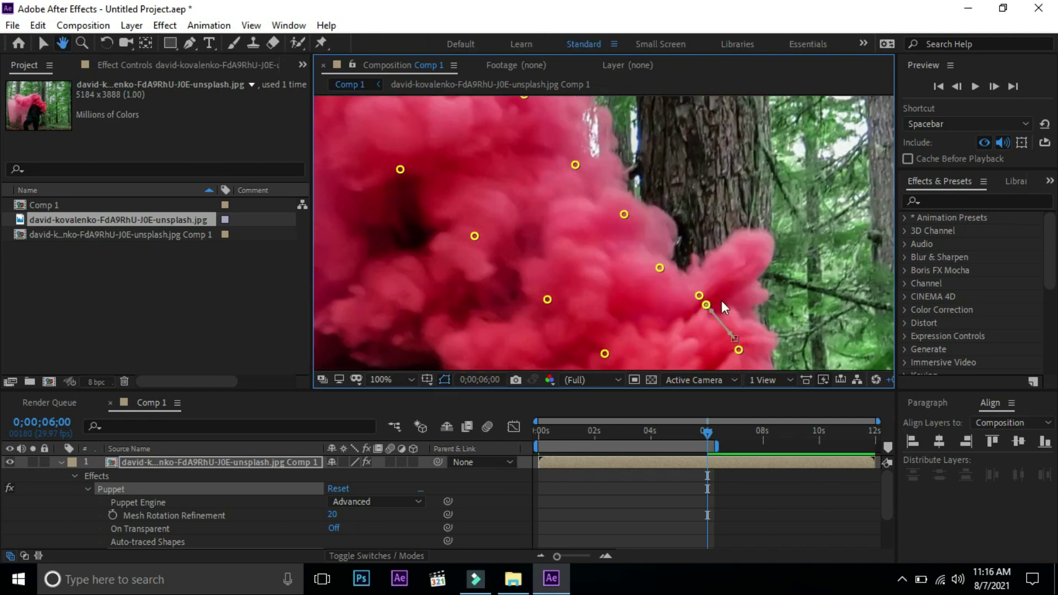
drag(672, 282, 586, 178)
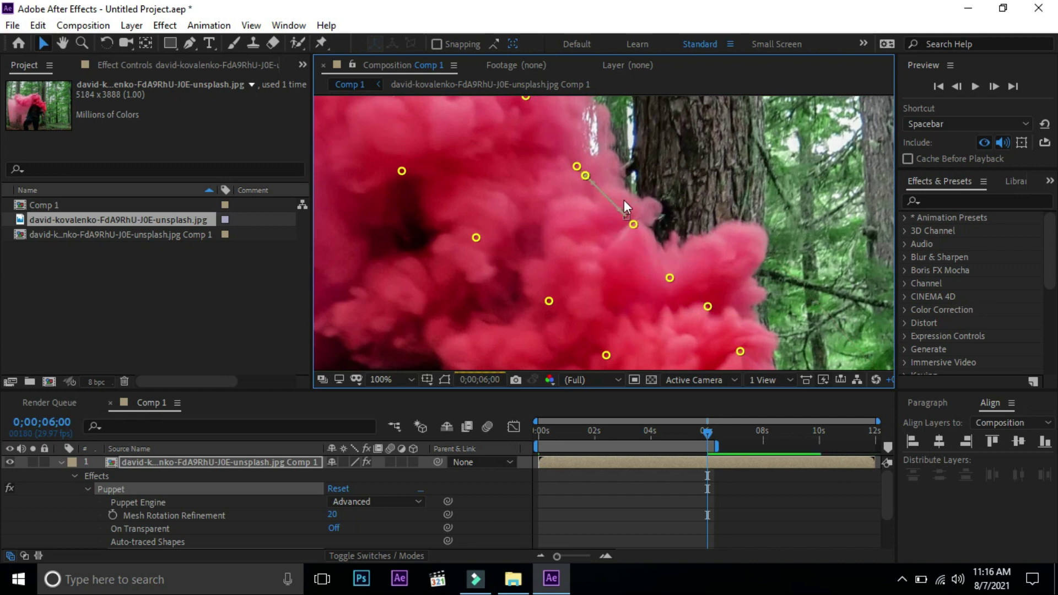
Pull three pins in the upper-middle smoke up and to the left.
key(h)
drag(721, 270, 812, 344)
key(v)
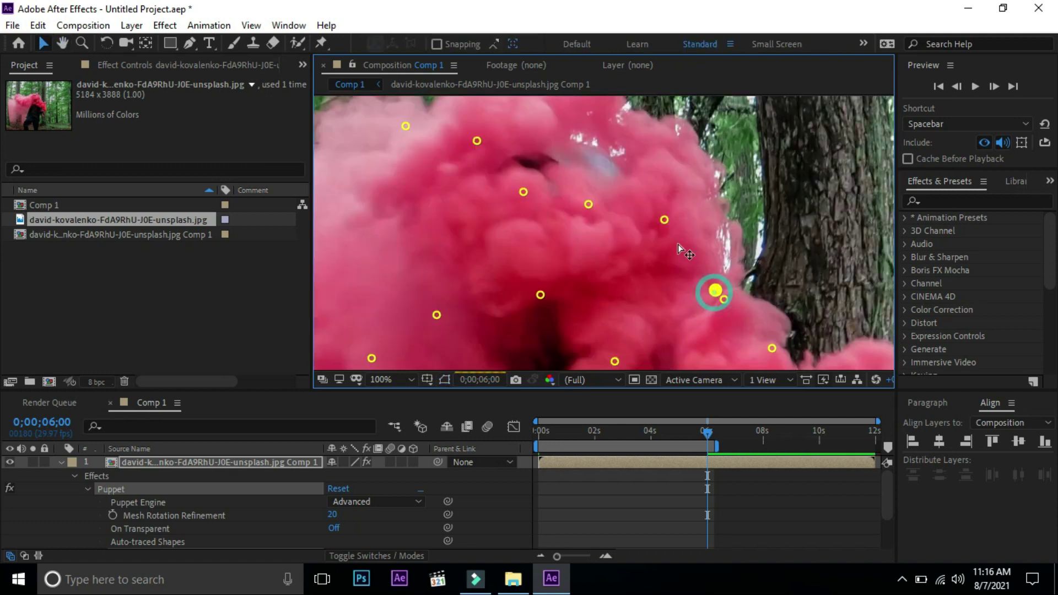
drag(671, 234, 659, 205)
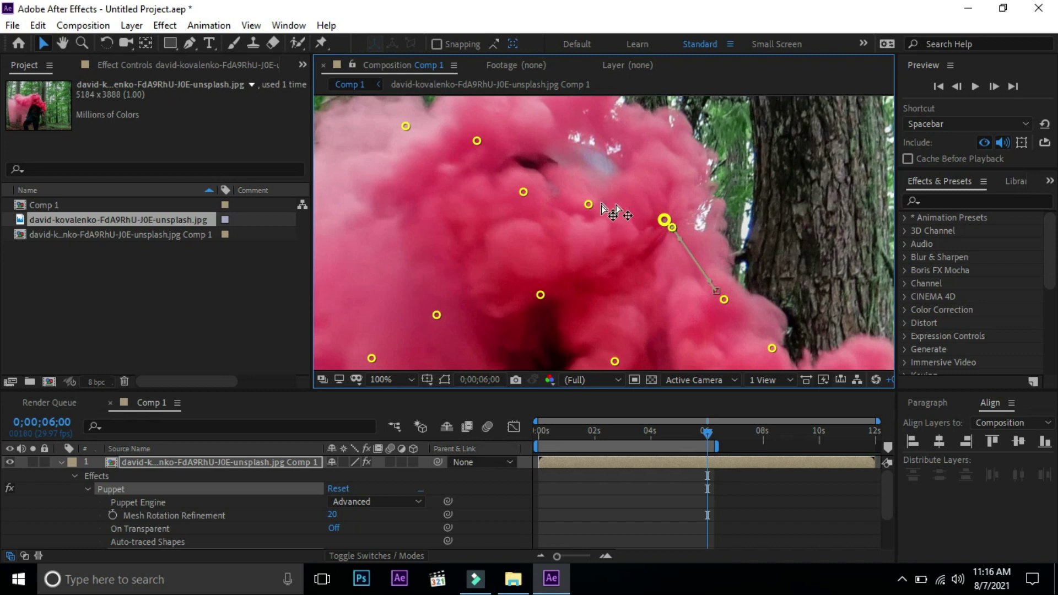
drag(599, 208, 534, 200)
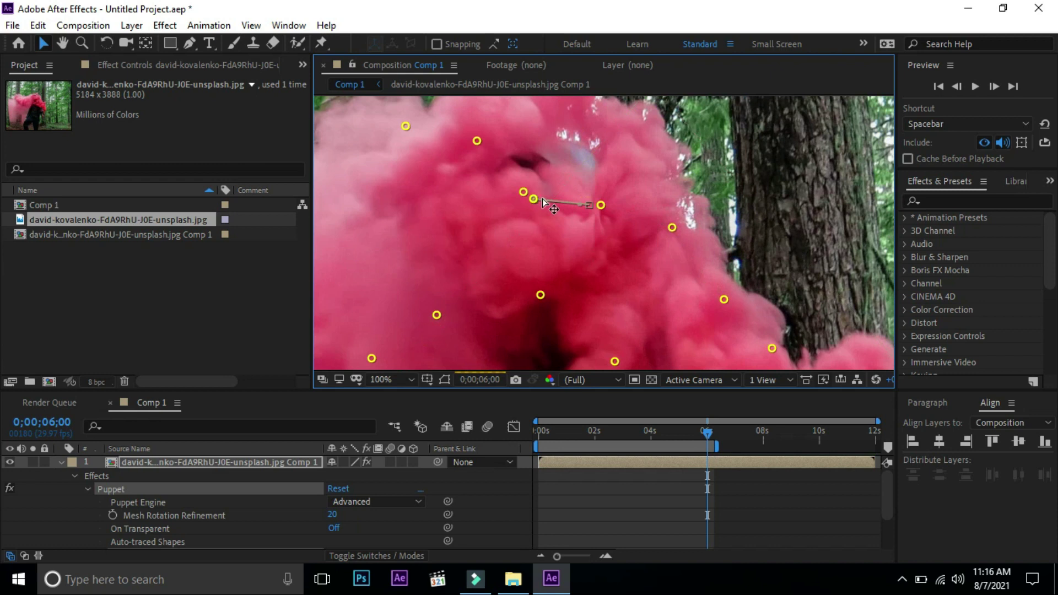
drag(523, 192, 494, 164)
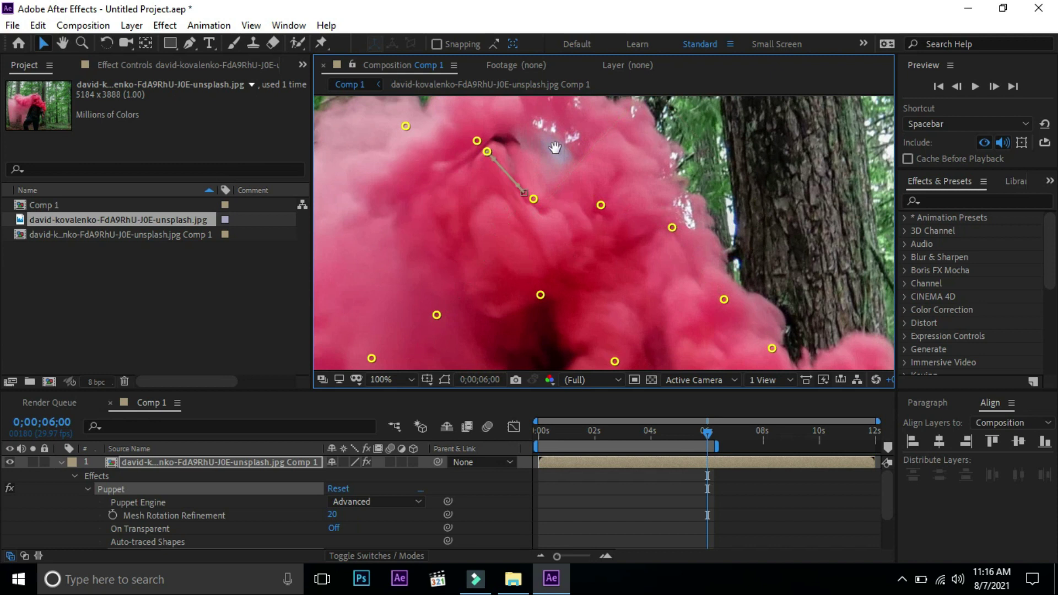
mouse_move(513, 178)
mouse_down()
mouse_move(701, 285)
mouse_move(596, 251)
mouse_up()
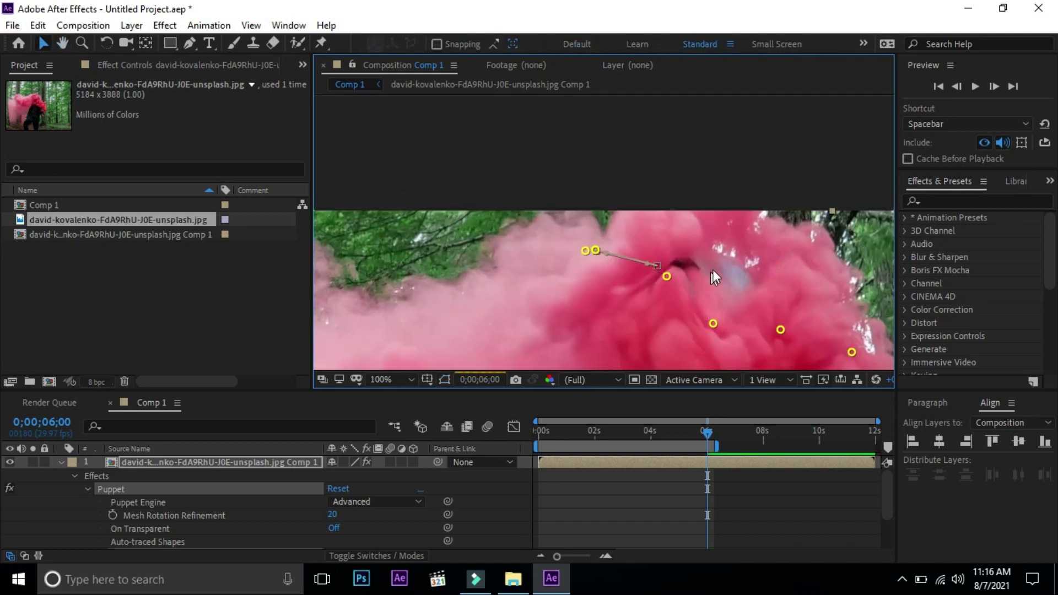
key(comma)
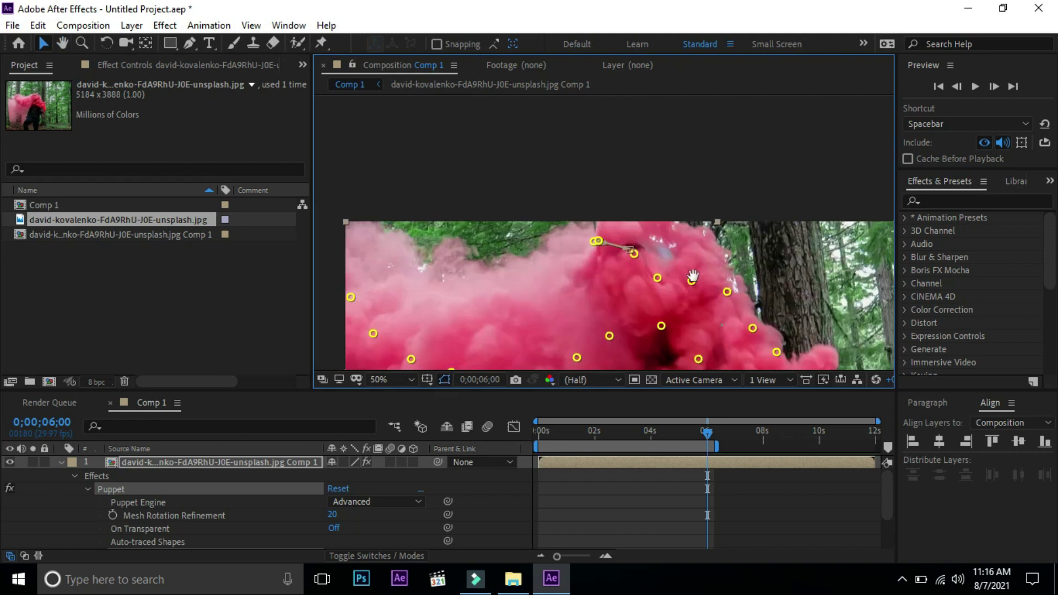
drag(716, 263, 573, 140)
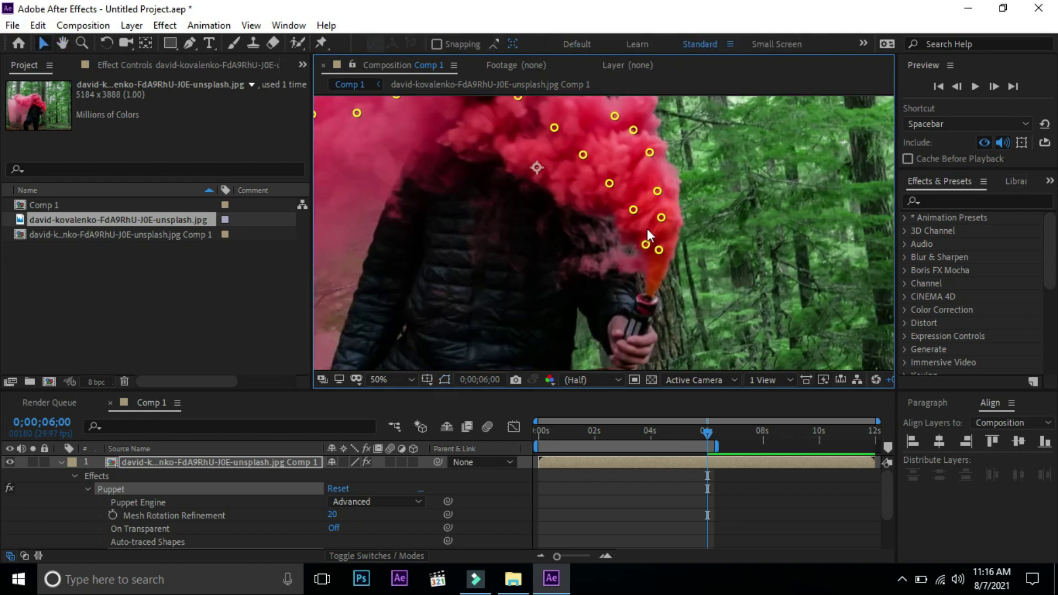
Drag the pins near the smoke's base and canister up and to the left.
key(period)
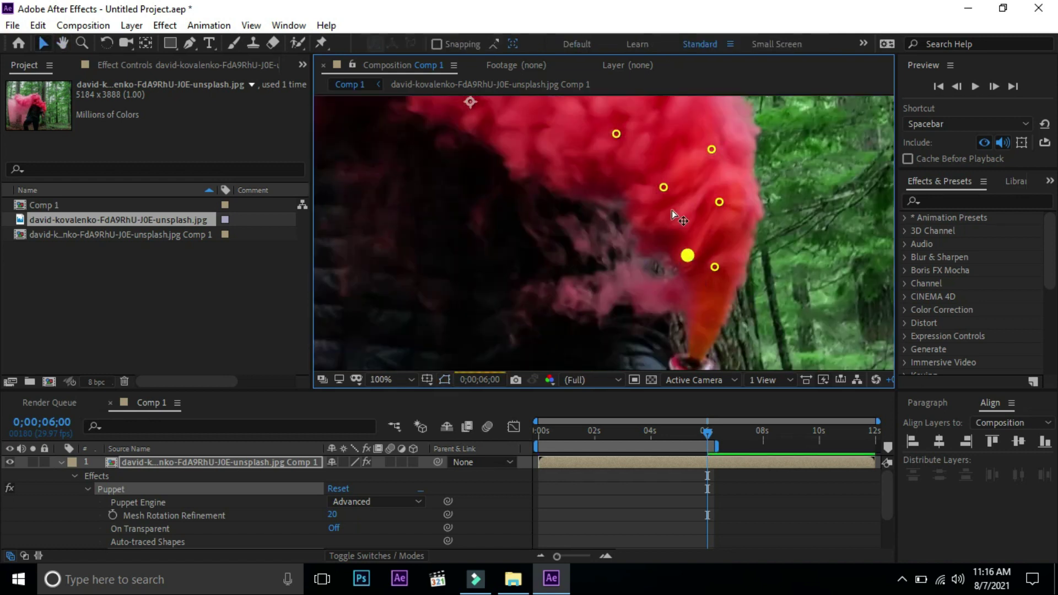
drag(687, 250, 626, 143)
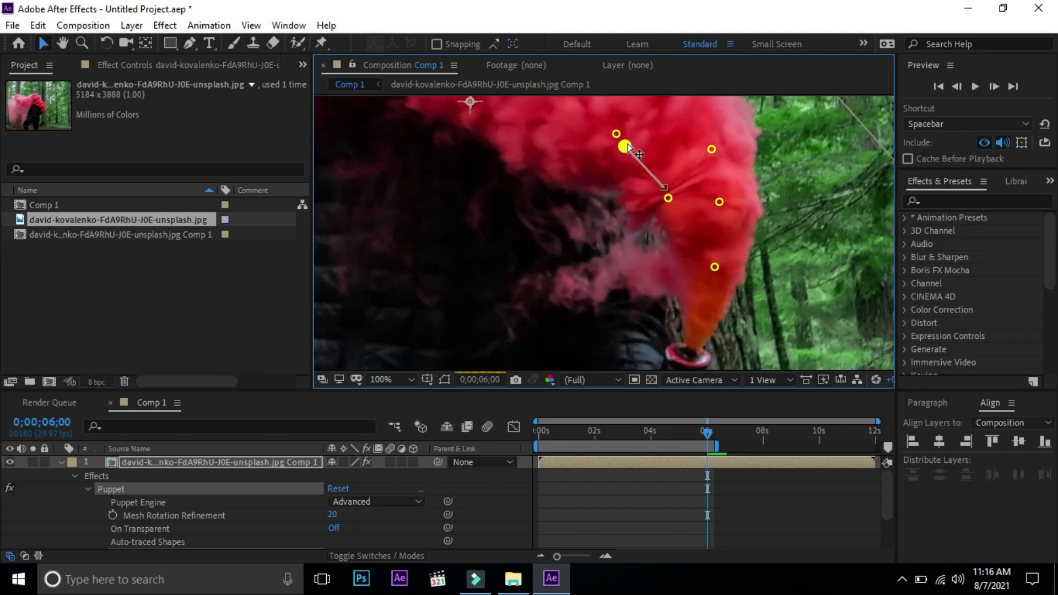
key(h)
mouse_move(634, 147)
mouse_down()
mouse_move(766, 289)
mouse_move(704, 229)
mouse_up()
key(v)
click(694, 220)
click(649, 173)
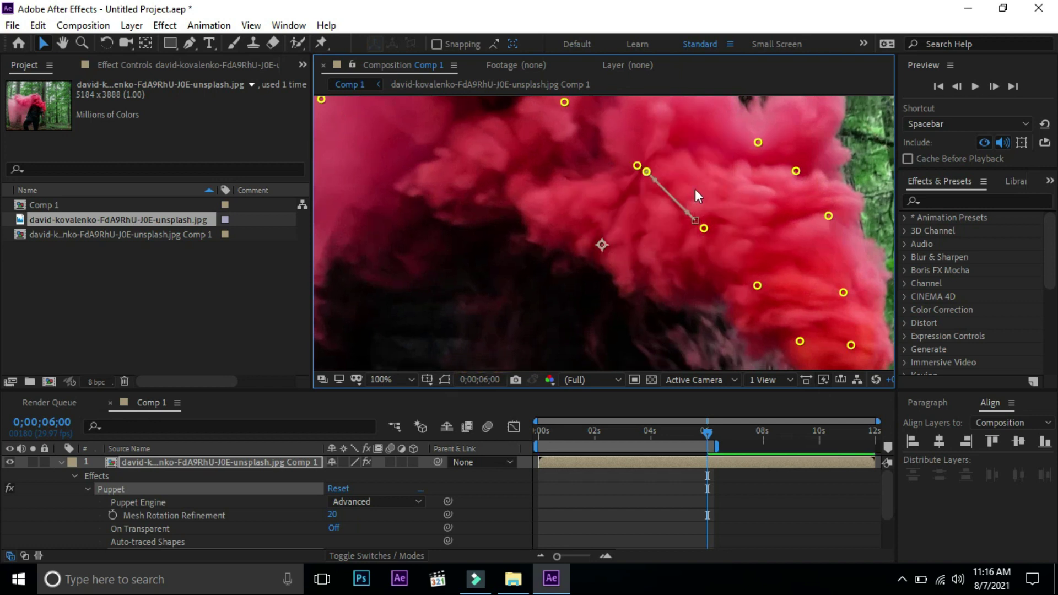
key(h)
drag(673, 153, 771, 276)
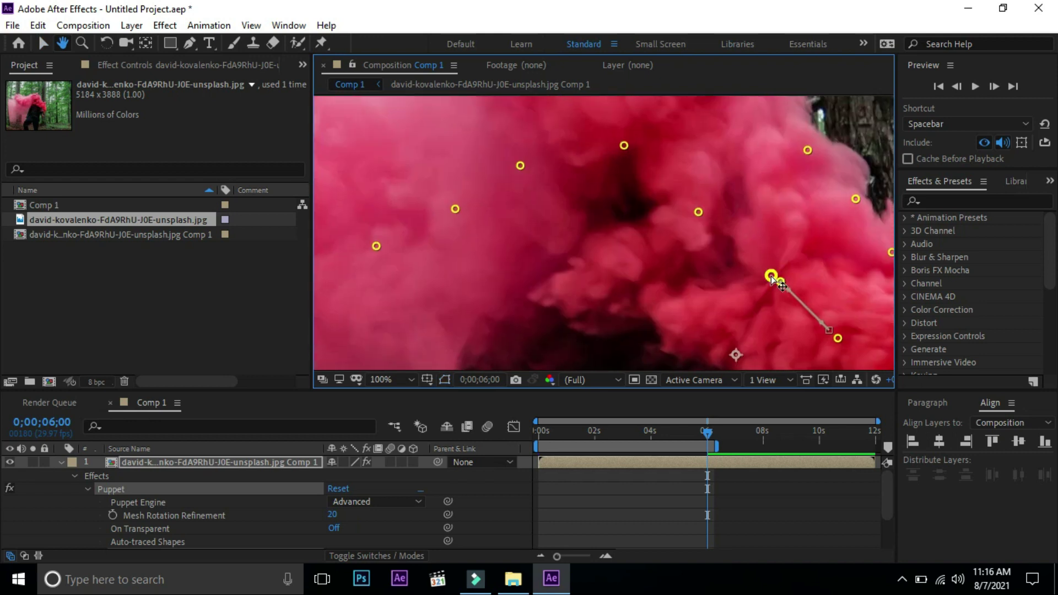
key(v)
Reshape the pins across the smoke's left side toward the photo's left edge, then fit the viewer.
click(709, 220)
mouse_move(699, 214)
mouse_down()
mouse_move(636, 154)
mouse_move(519, 167)
mouse_move(451, 222)
mouse_up()
click(455, 210)
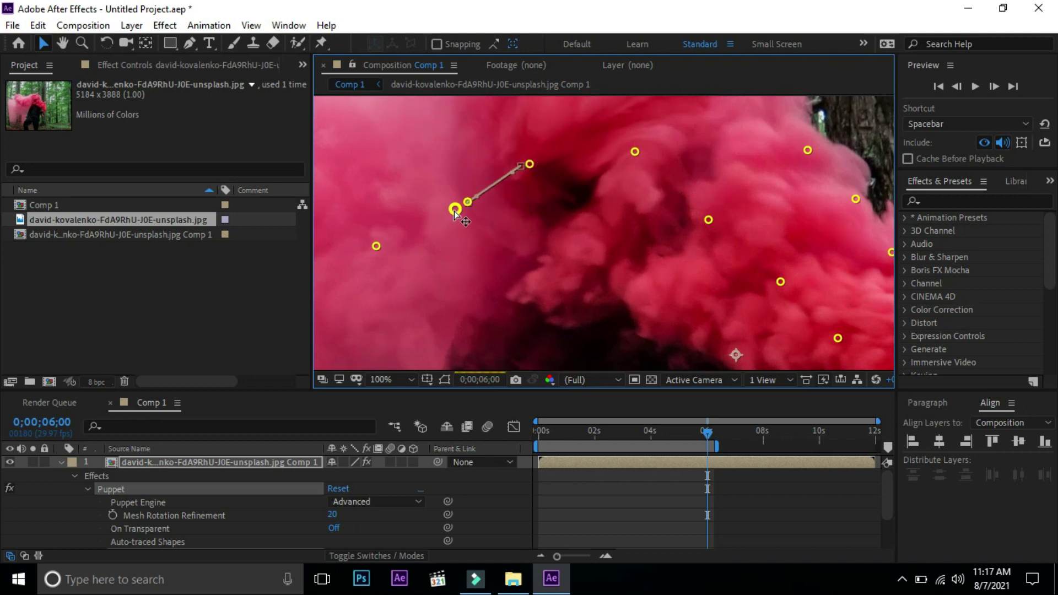
drag(454, 210, 392, 241)
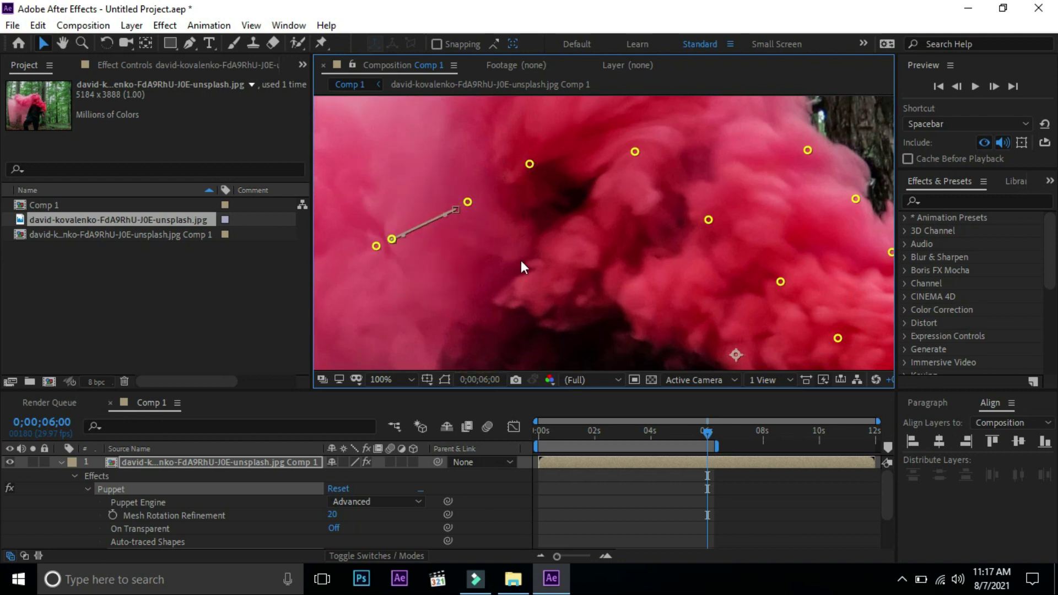
mouse_move(510, 263)
mouse_down()
mouse_move(678, 210)
mouse_move(576, 214)
mouse_up()
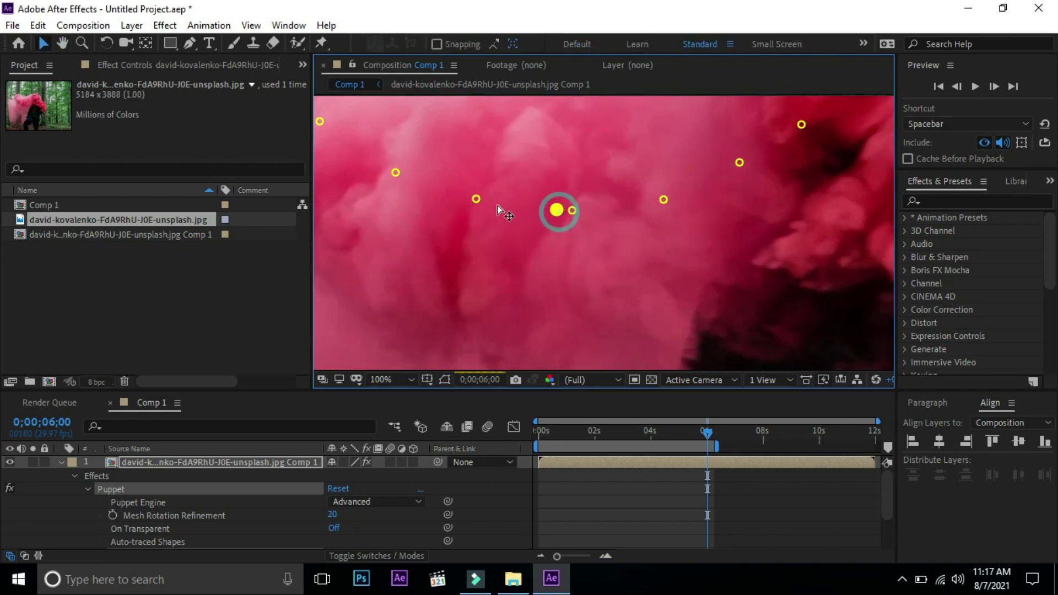
drag(558, 210, 490, 201)
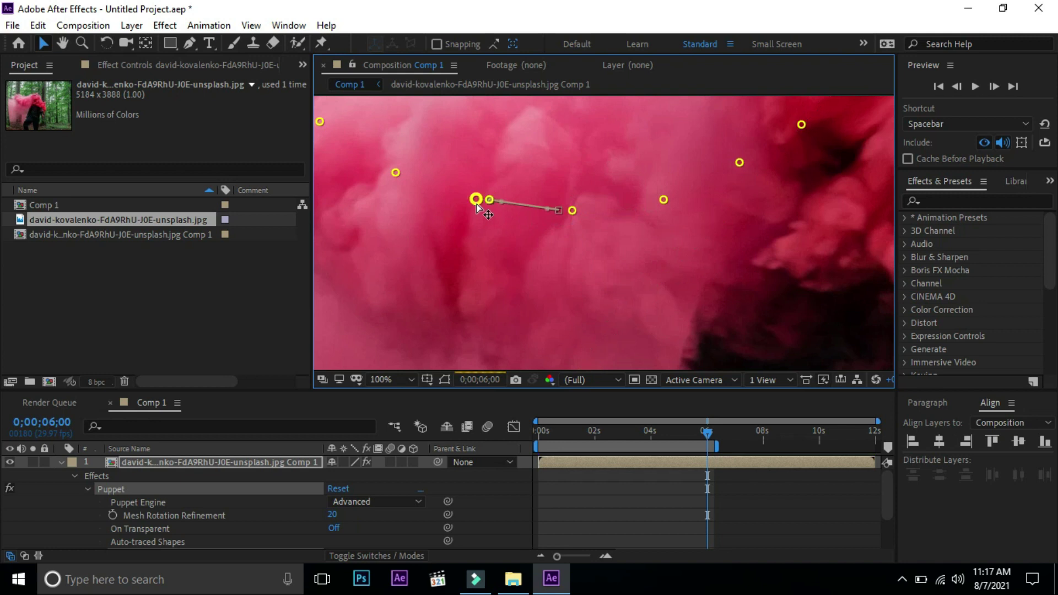
click(476, 200)
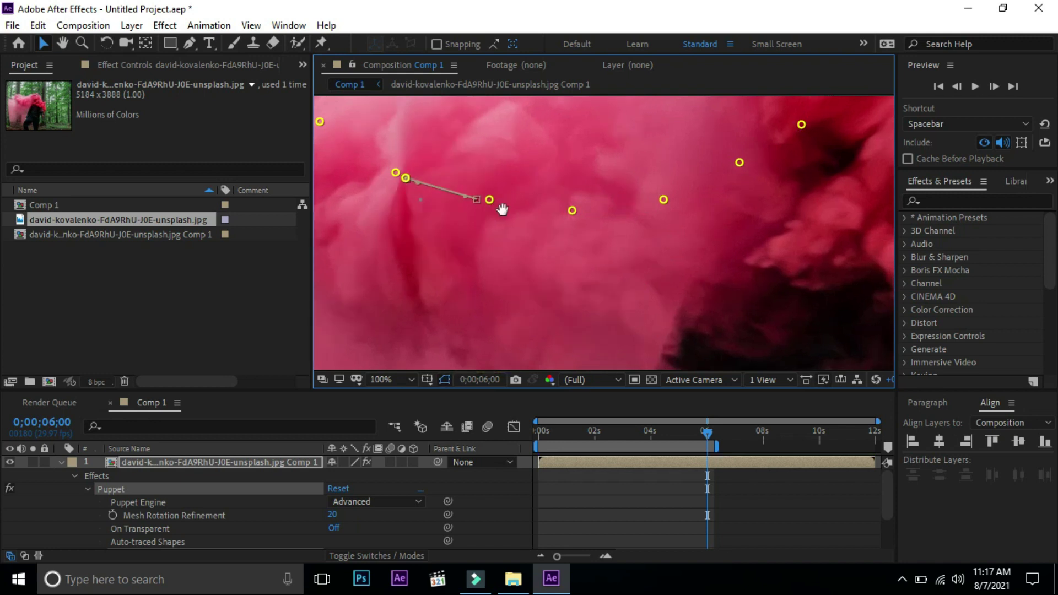
drag(405, 184, 703, 260)
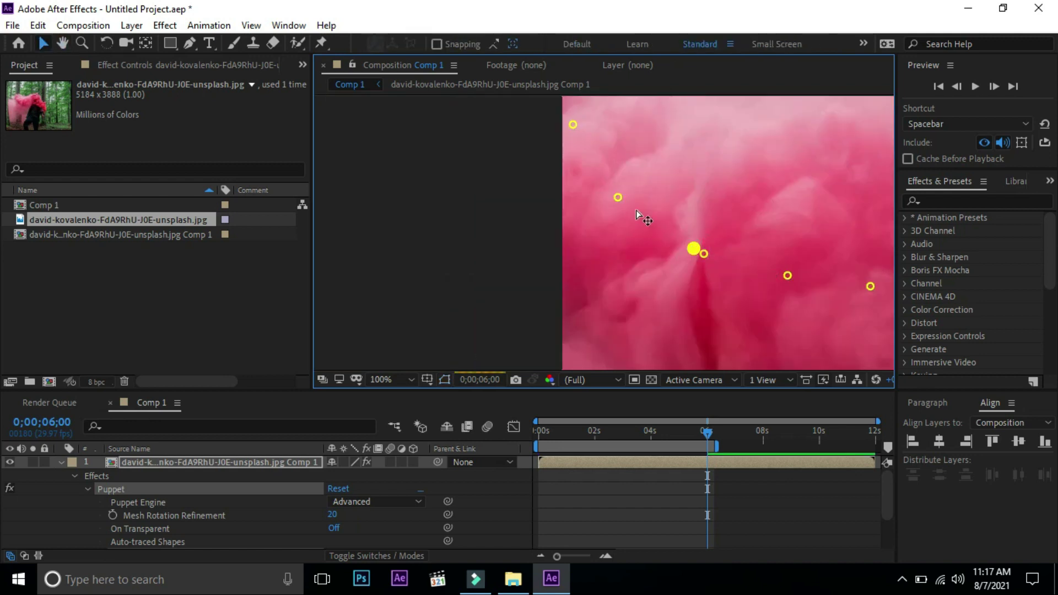
drag(635, 210, 583, 140)
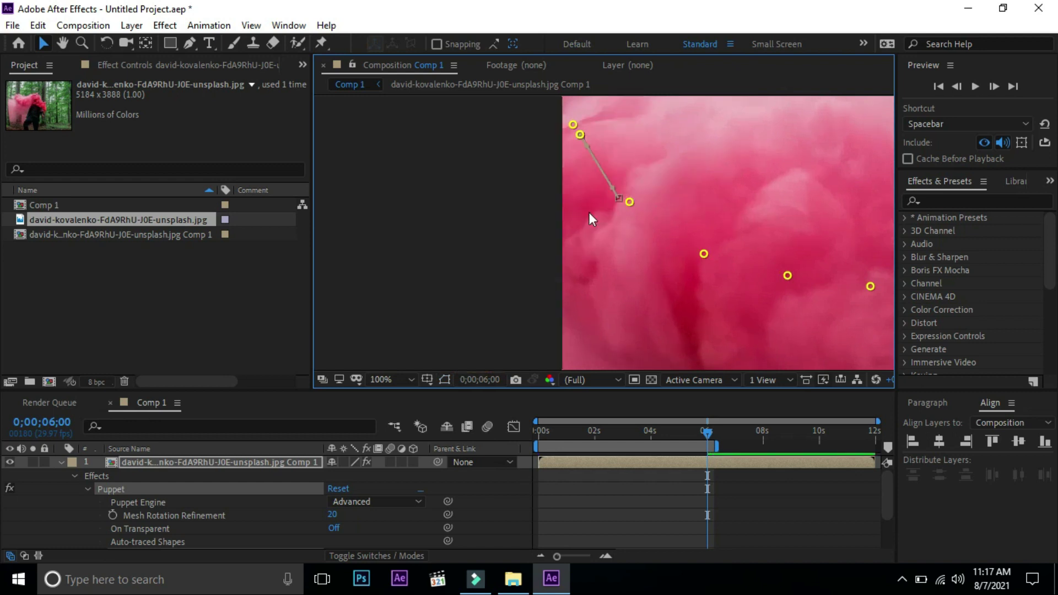
click(405, 378)
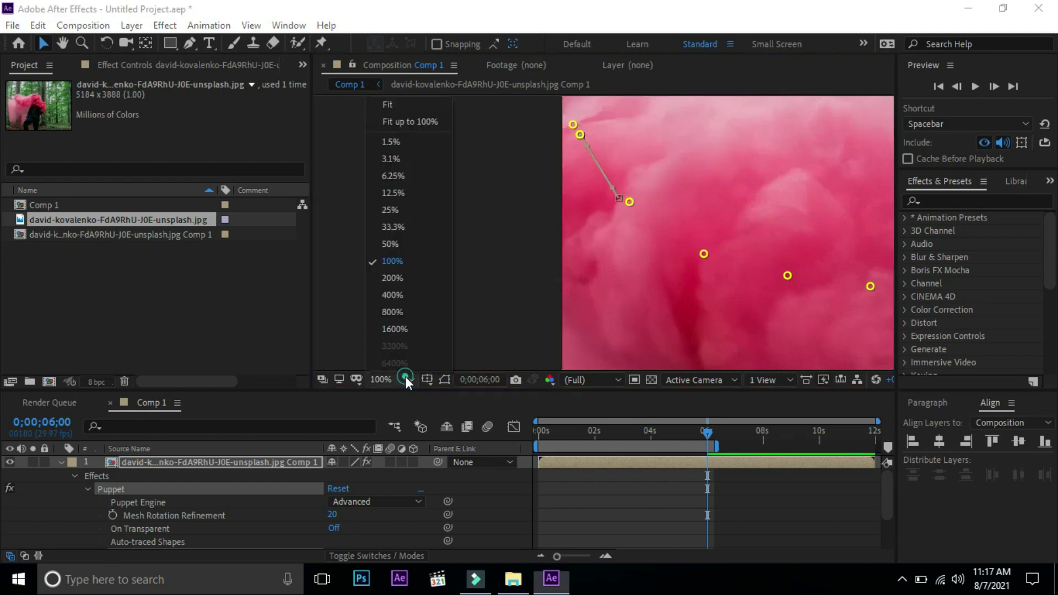
click(419, 120)
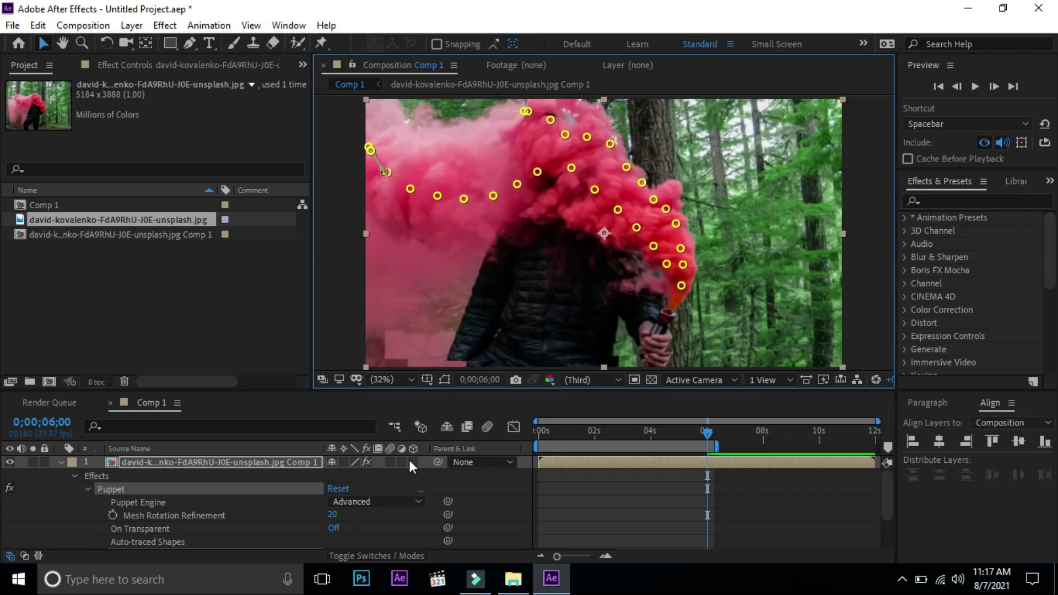
Select the top puppet-warped layer and switch to the Pen tool, zoomed in on the smoke canister.
click(59, 461)
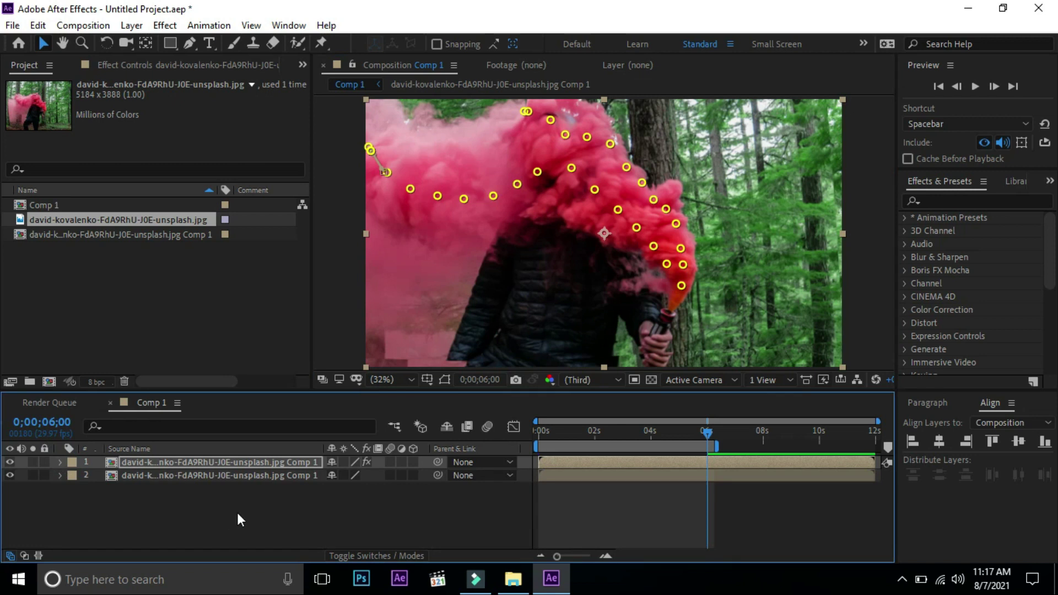
click(264, 512)
click(291, 464)
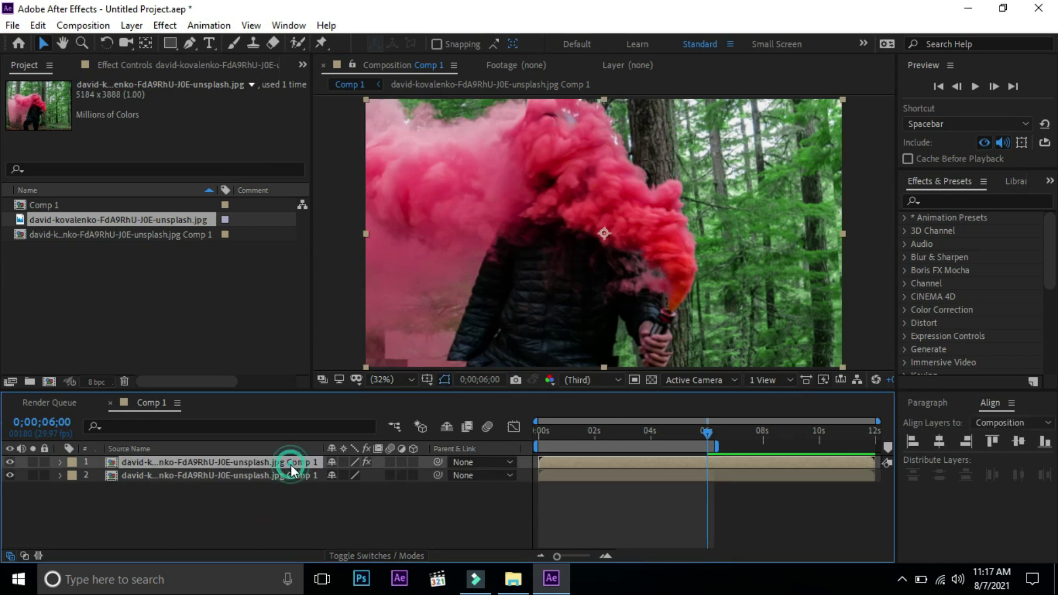
click(189, 45)
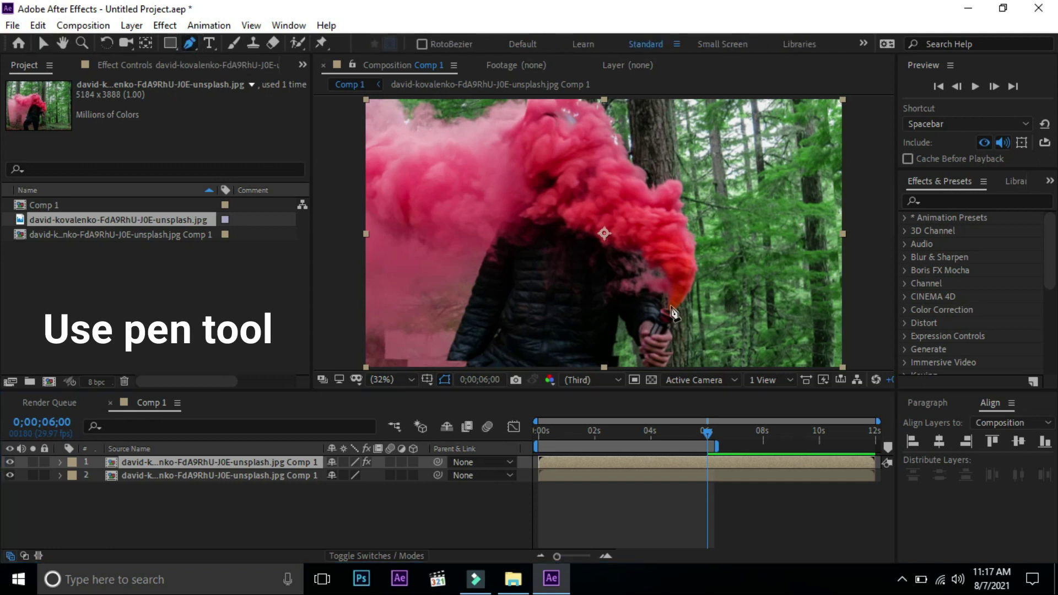
key(slash)
mouse_move(774, 291)
mouse_down()
mouse_move(673, 243)
mouse_move(641, 270)
mouse_up()
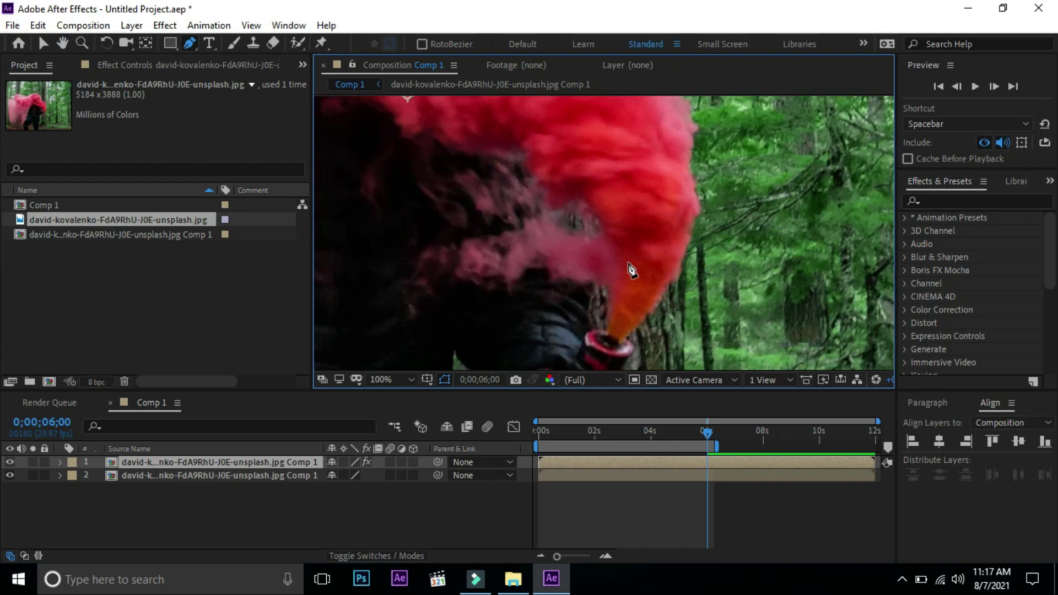
Place mask points from the smoke's base up its right edge onto the cloud's top.
click(623, 261)
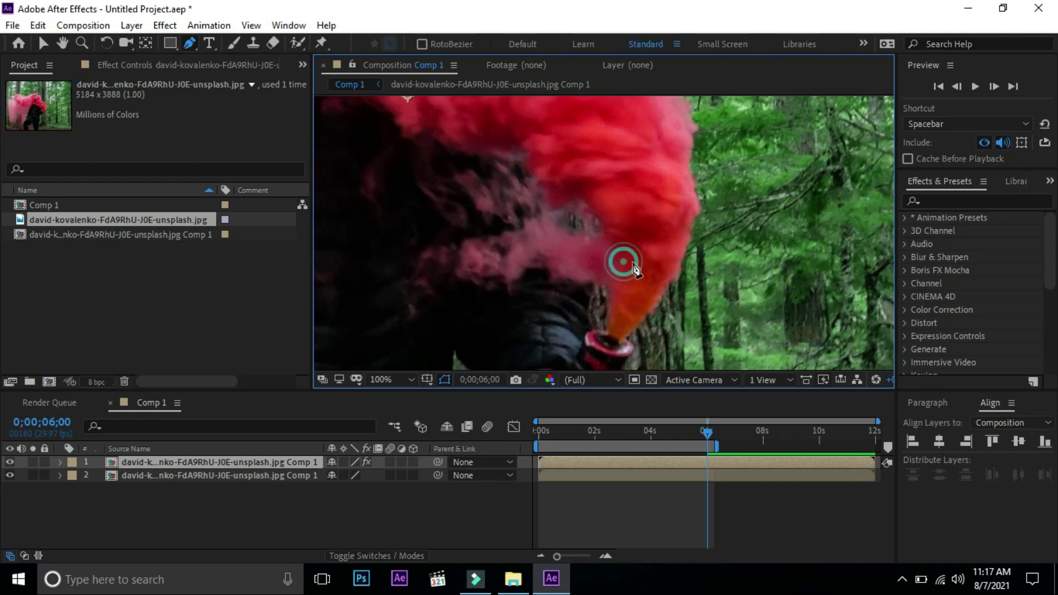
click(673, 268)
click(684, 234)
click(692, 193)
click(689, 184)
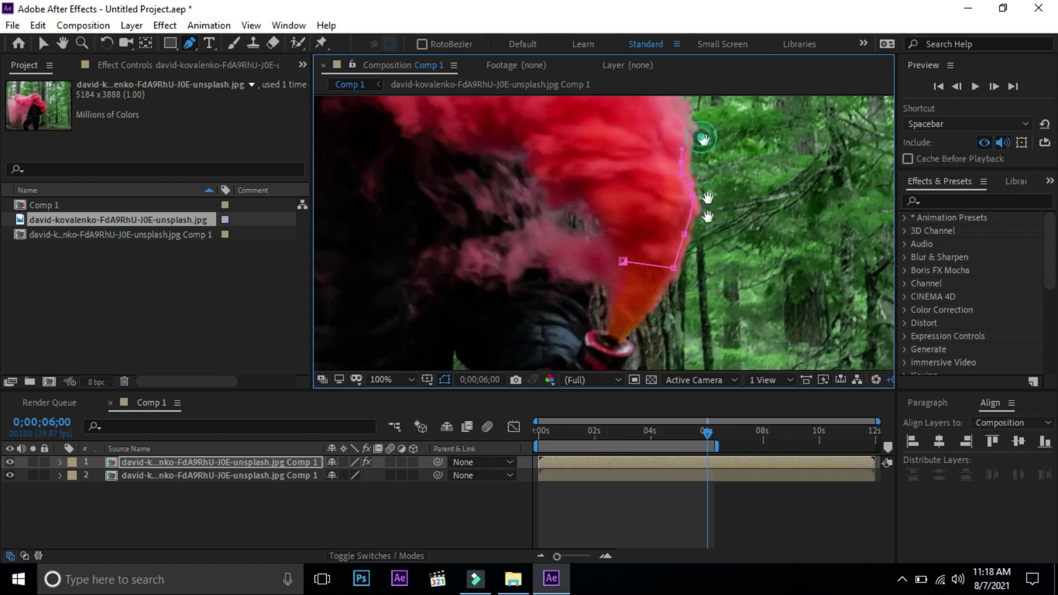
scroll(694, 209, up, 3)
click(670, 167)
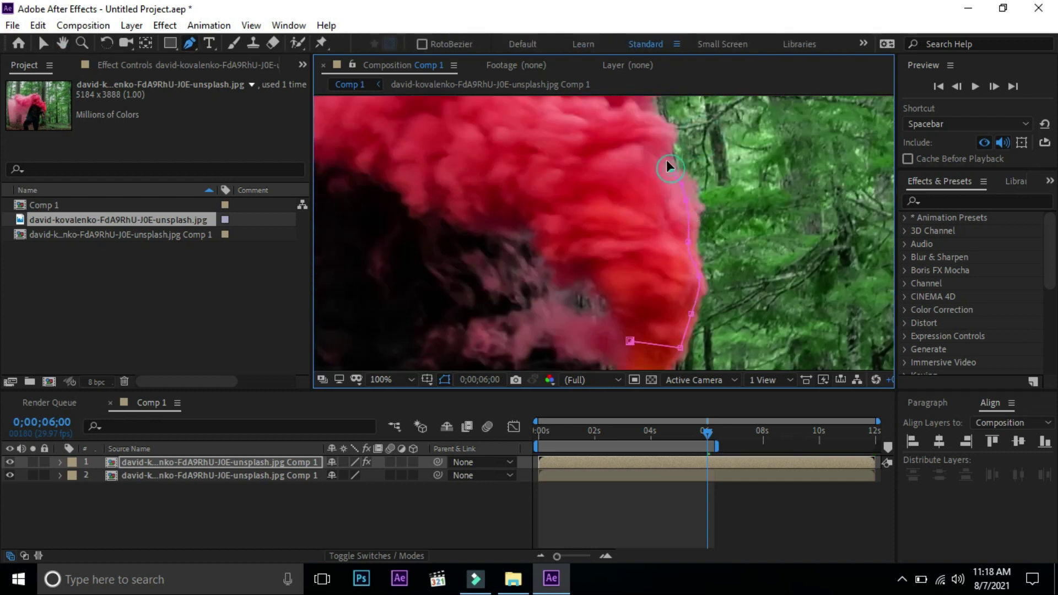
scroll(715, 243, up, 2)
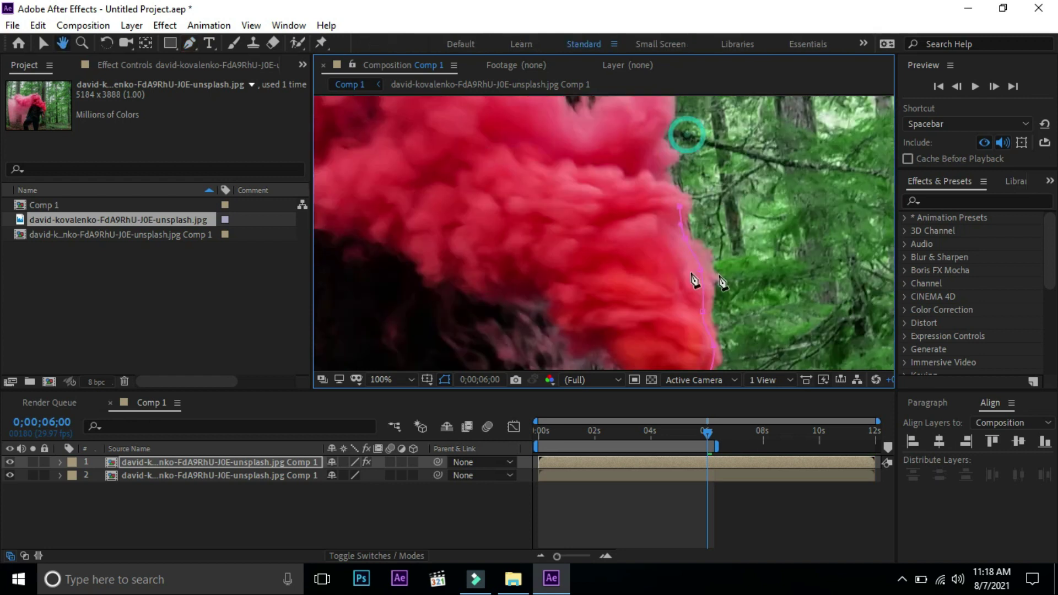
scroll(693, 283, up, 2)
click(673, 213)
drag(617, 178, 598, 182)
click(592, 186)
Extend the mask up-left and leftward along the smoke cloud's top edge.
click(580, 174)
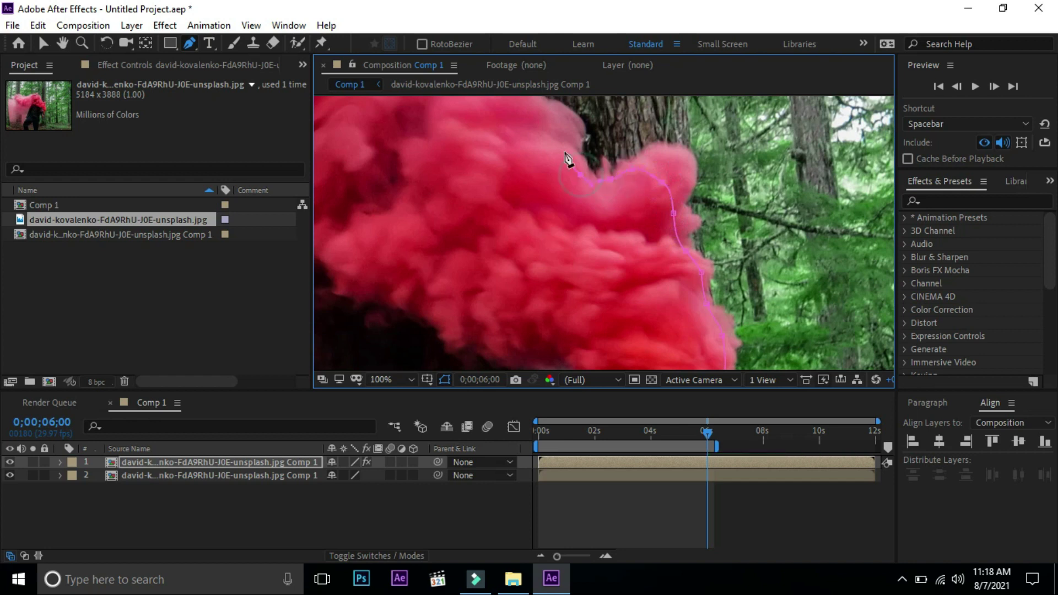
click(564, 138)
drag(591, 172, 668, 288)
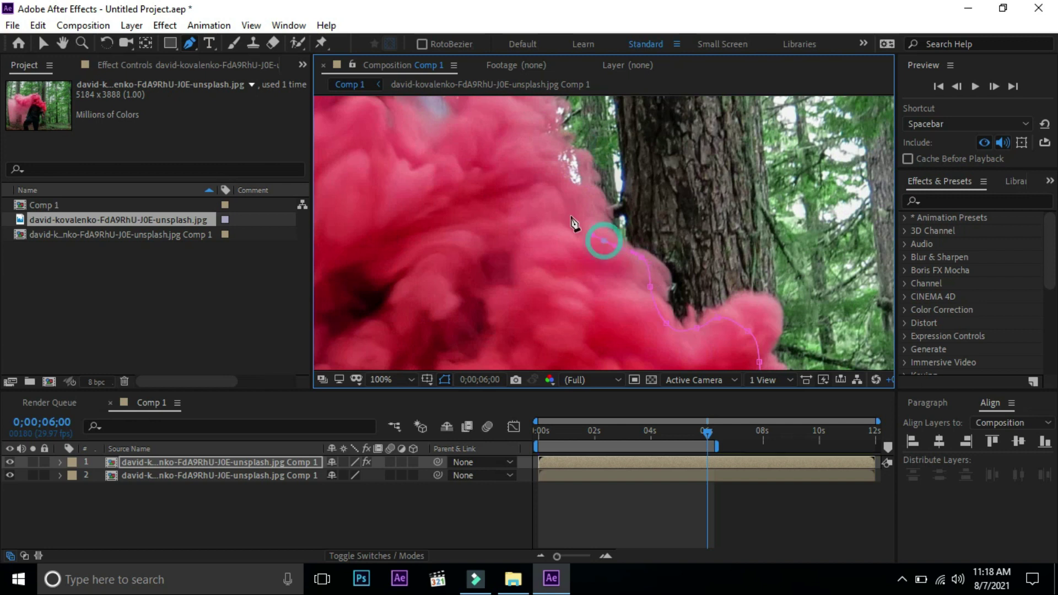
click(570, 196)
click(544, 163)
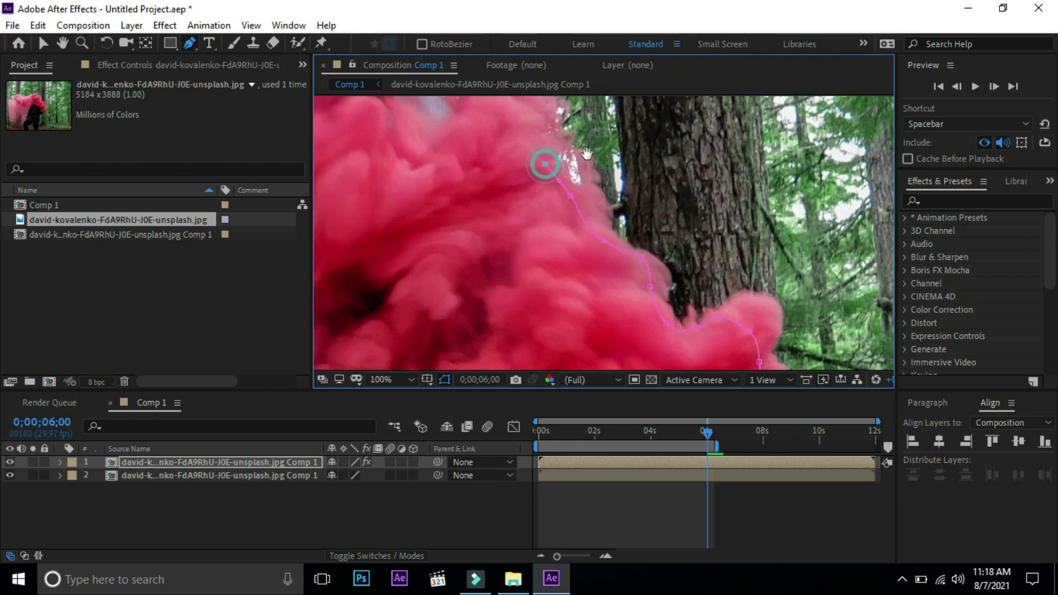
drag(587, 154, 603, 237)
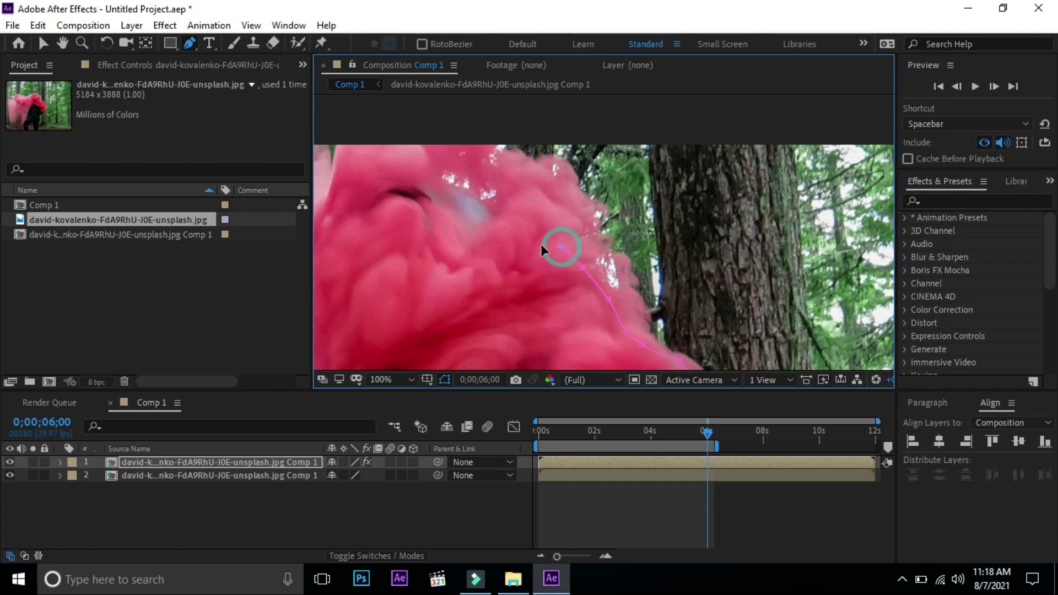
click(434, 259)
click(419, 263)
click(403, 231)
click(378, 214)
click(363, 210)
Continue the mask across the smoke boundary, adding curved points as it wraps around.
drag(632, 260, 660, 270)
drag(394, 220, 625, 276)
click(607, 264)
click(584, 260)
click(561, 276)
click(510, 280)
click(493, 279)
mouse_move(460, 285)
mouse_down()
mouse_move(437, 296)
mouse_move(739, 273)
mouse_up()
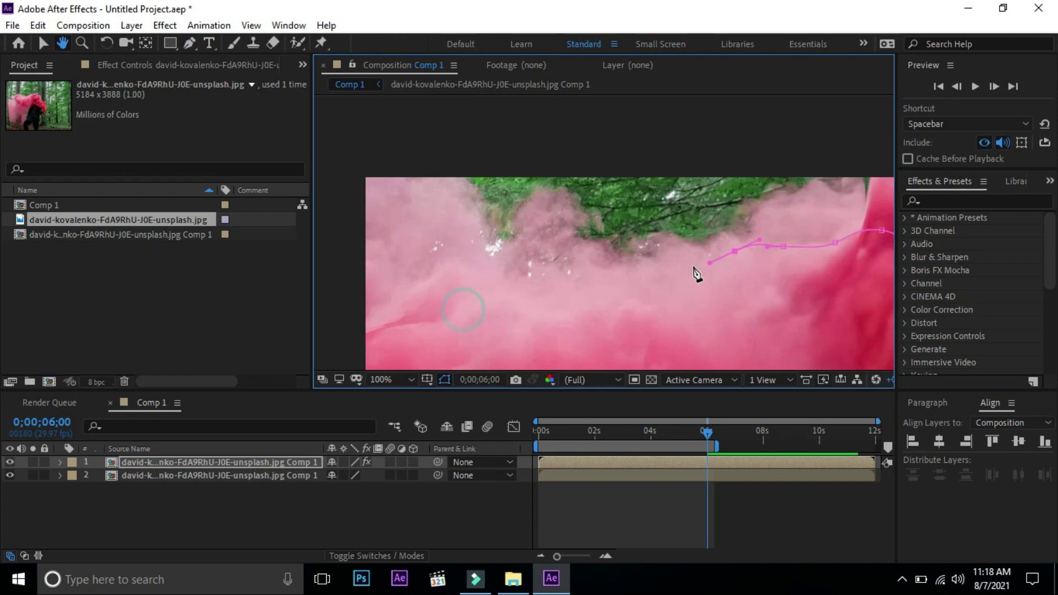
click(639, 283)
click(608, 287)
click(565, 286)
click(517, 284)
mouse_move(476, 246)
mouse_down()
mouse_move(474, 228)
mouse_move(598, 181)
mouse_up()
click(457, 204)
Trace the mask down the image's left edge and along the smoke's lower edge.
click(512, 138)
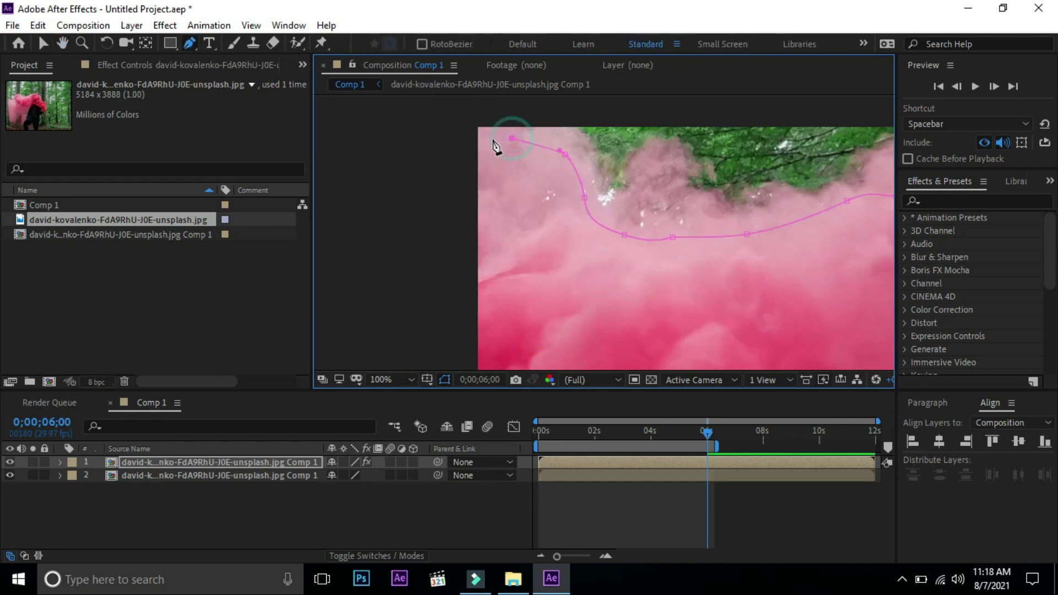
click(482, 141)
click(481, 340)
drag(548, 360, 620, 277)
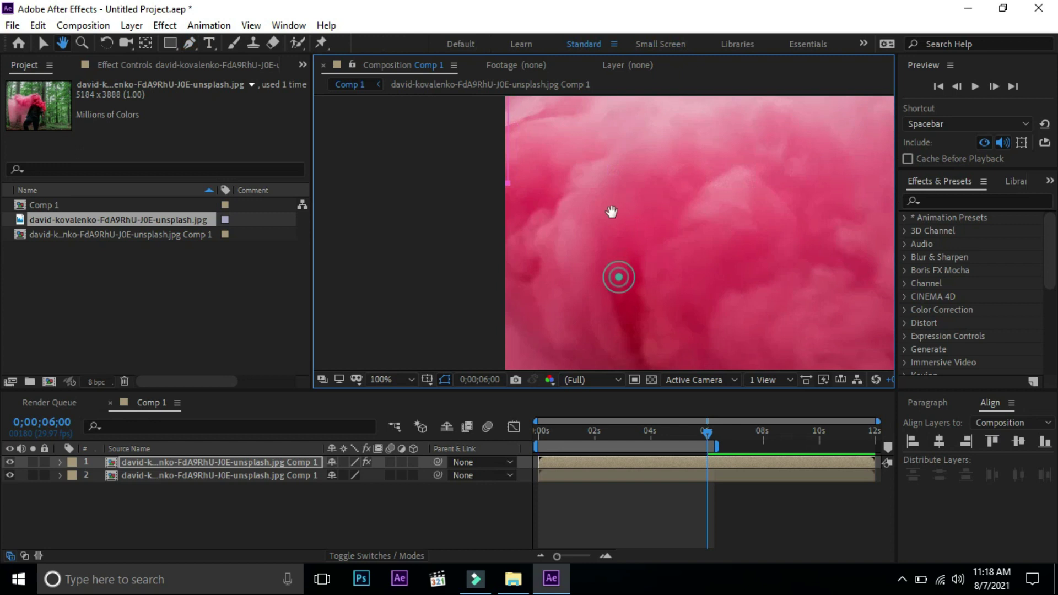
click(504, 268)
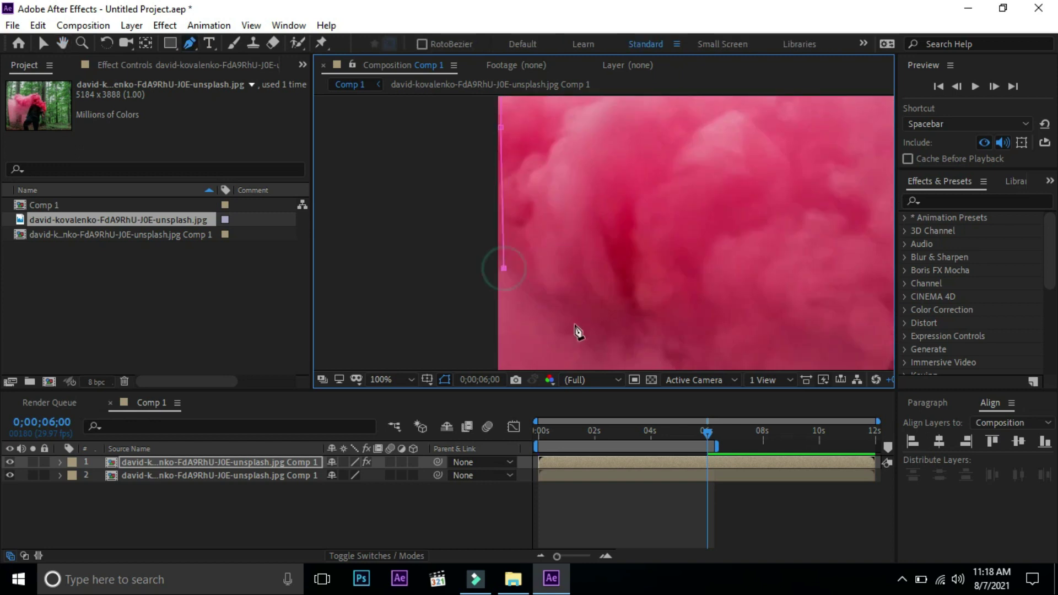
drag(560, 226, 429, 118)
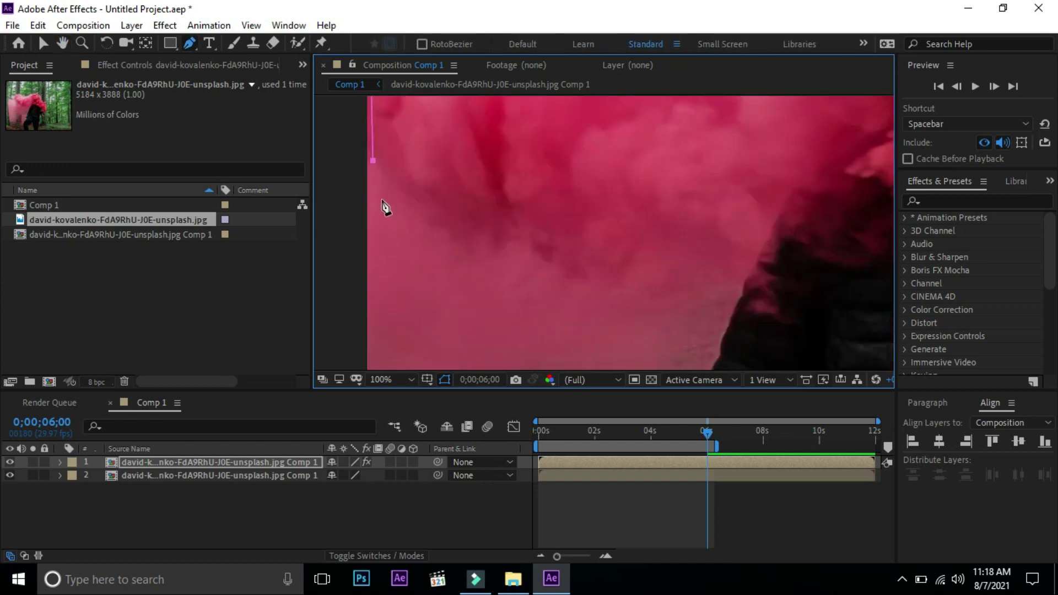
click(422, 211)
drag(512, 229, 601, 253)
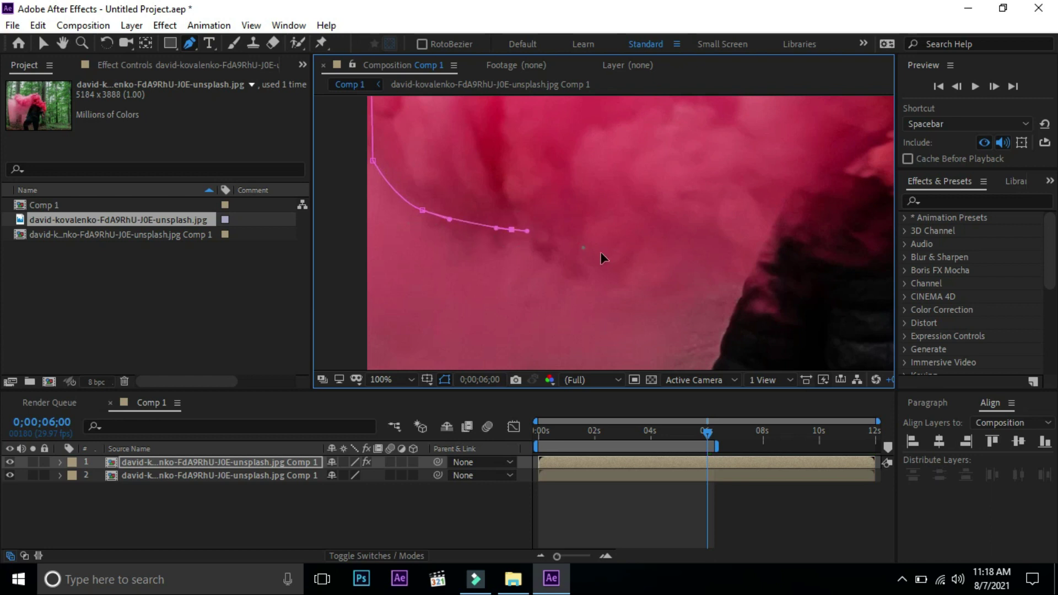
drag(668, 266, 697, 262)
click(724, 250)
click(763, 204)
Follow the smoke's lower boundary back toward the smoke canister with mask points.
drag(832, 171, 686, 245)
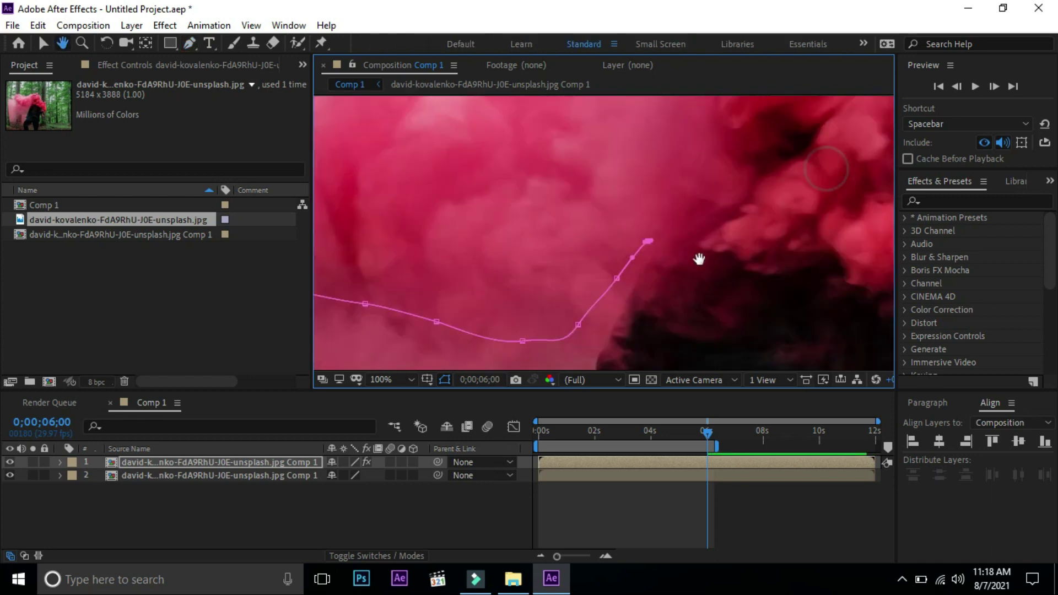
click(689, 243)
click(736, 251)
drag(776, 262, 800, 265)
click(819, 245)
click(847, 248)
mouse_move(862, 297)
mouse_down()
mouse_move(555, 257)
mouse_move(635, 254)
mouse_move(749, 299)
mouse_move(824, 305)
mouse_move(604, 232)
mouse_move(617, 243)
mouse_up()
click(695, 275)
click(720, 296)
click(789, 316)
Add the final points near the start and close the mask around the smoke.
click(604, 214)
click(639, 254)
click(667, 261)
click(681, 287)
click(689, 312)
click(697, 334)
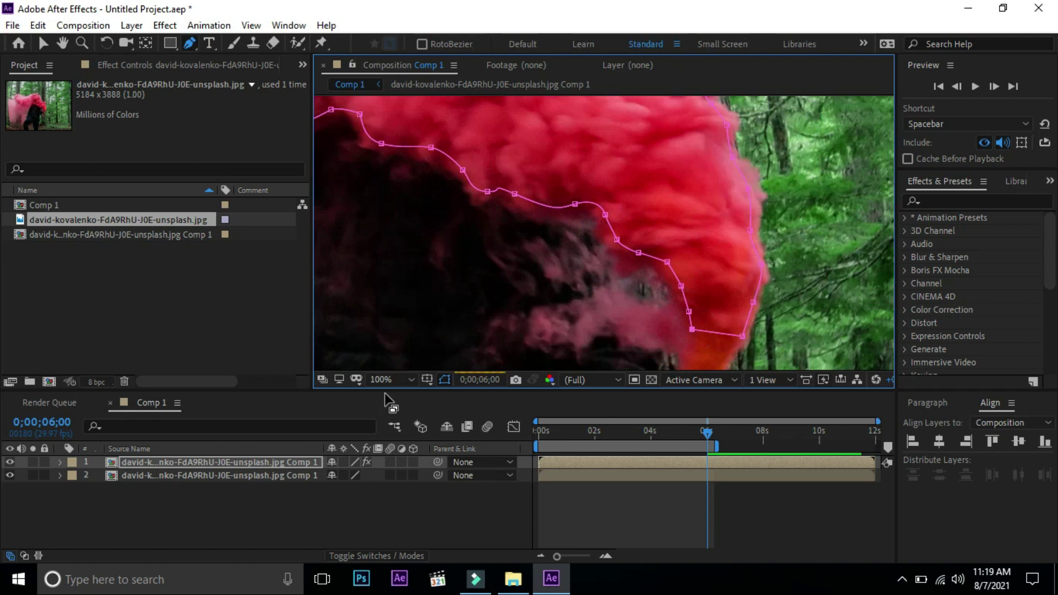
click(407, 380)
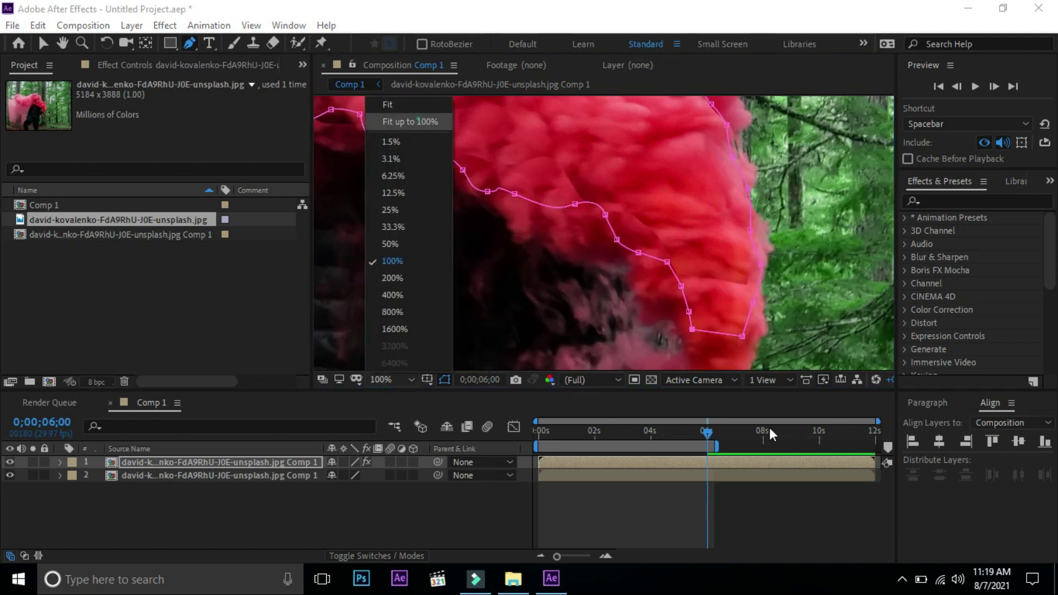
Fit the view, hide the background layer, and preview the masked smoke alone on black.
click(417, 120)
drag(713, 444, 533, 441)
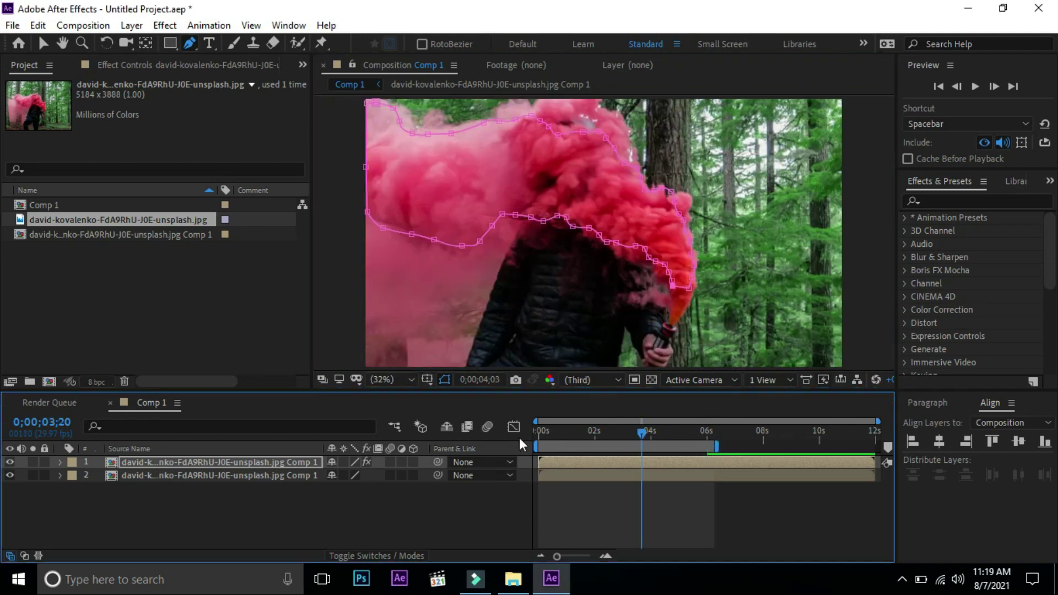
click(11, 475)
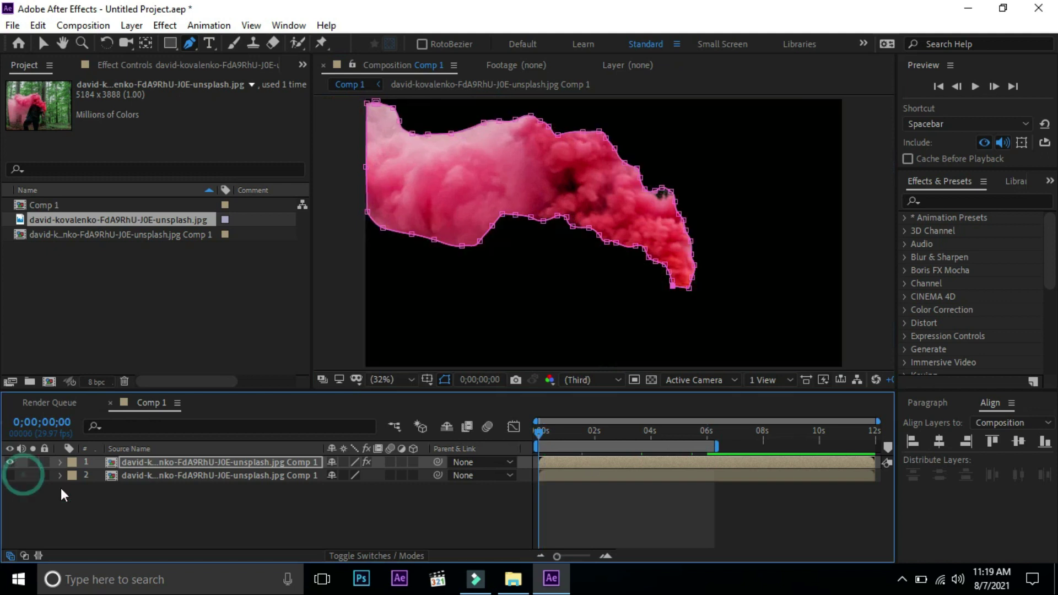
click(975, 87)
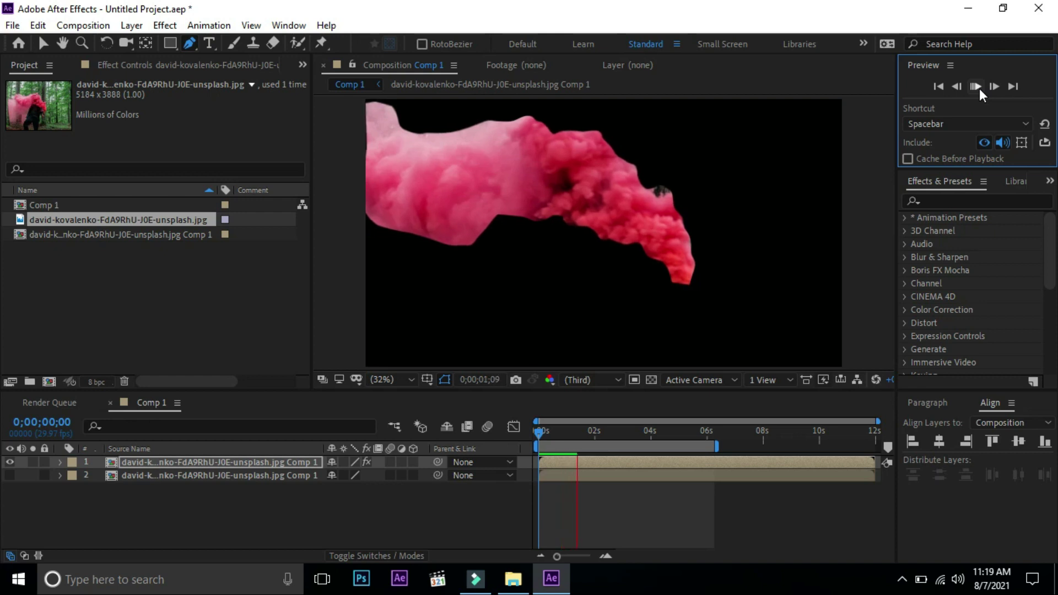
click(975, 87)
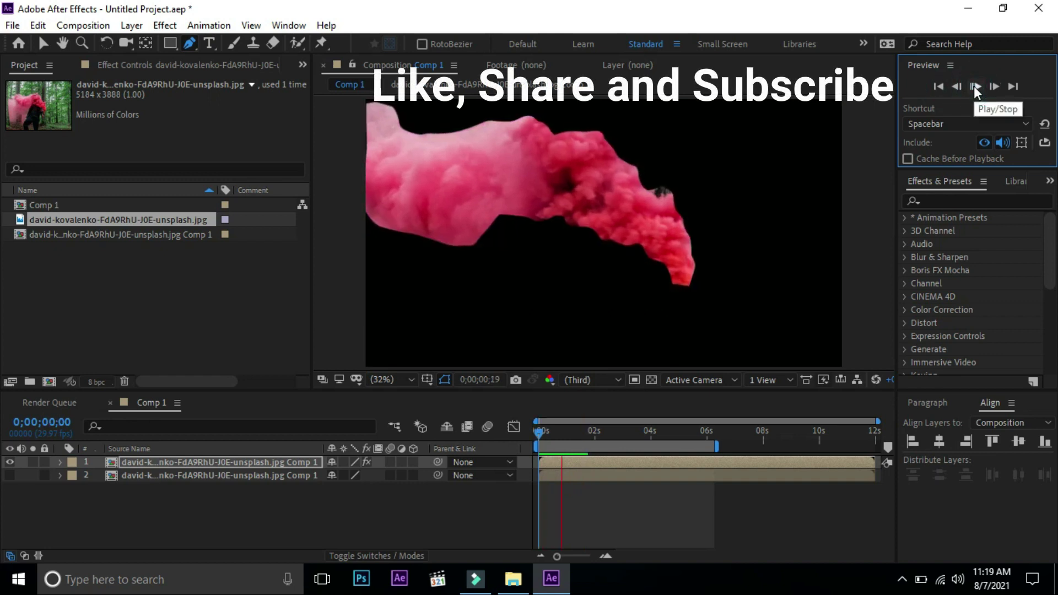
click(973, 86)
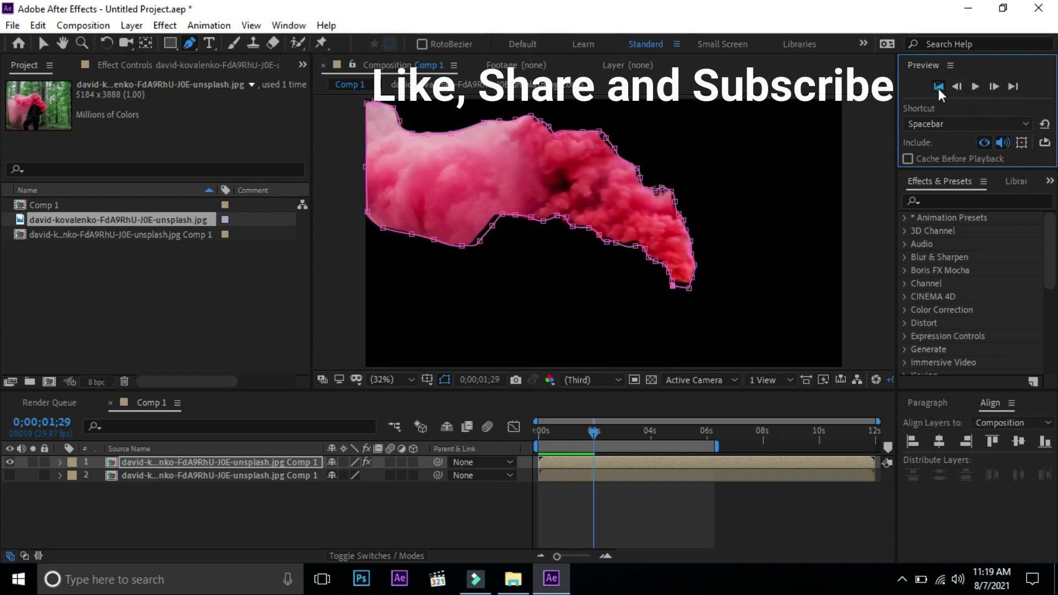
click(938, 86)
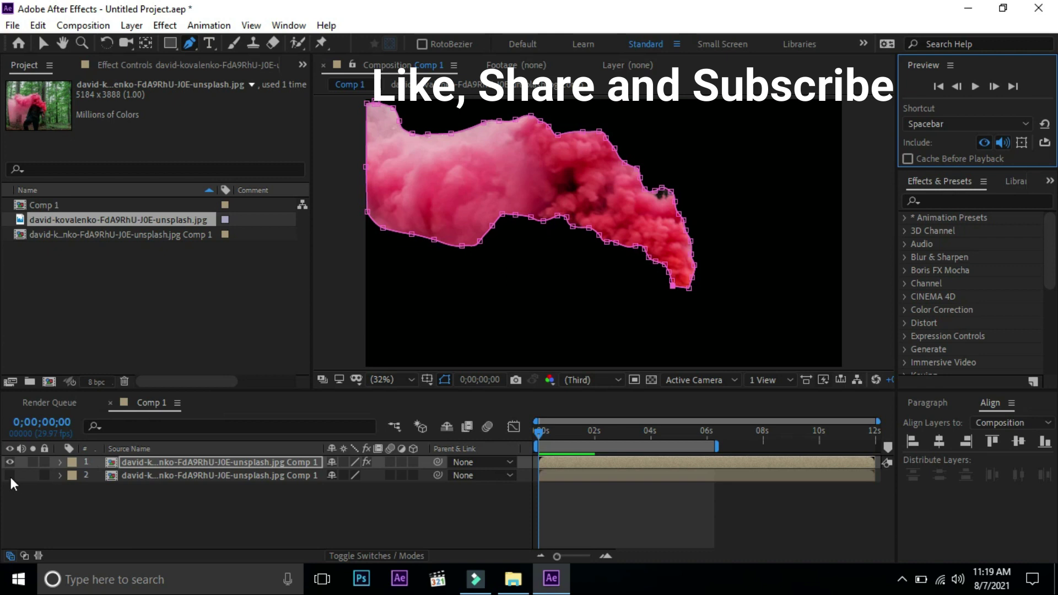
Turn layer 2's visibility back on and preview the animated smoke over the forest photo.
click(10, 475)
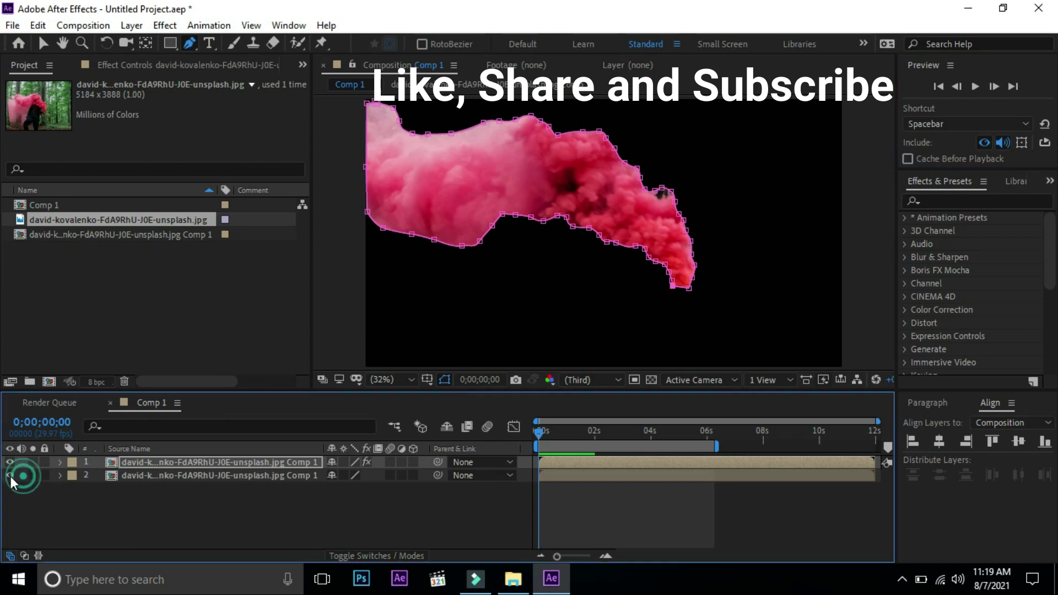
click(222, 506)
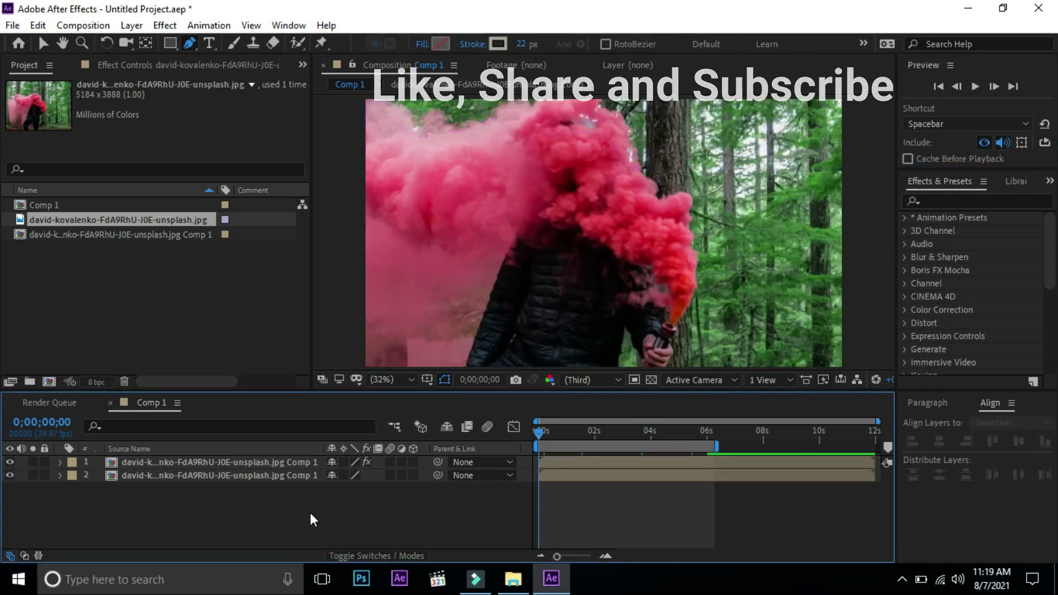
click(975, 89)
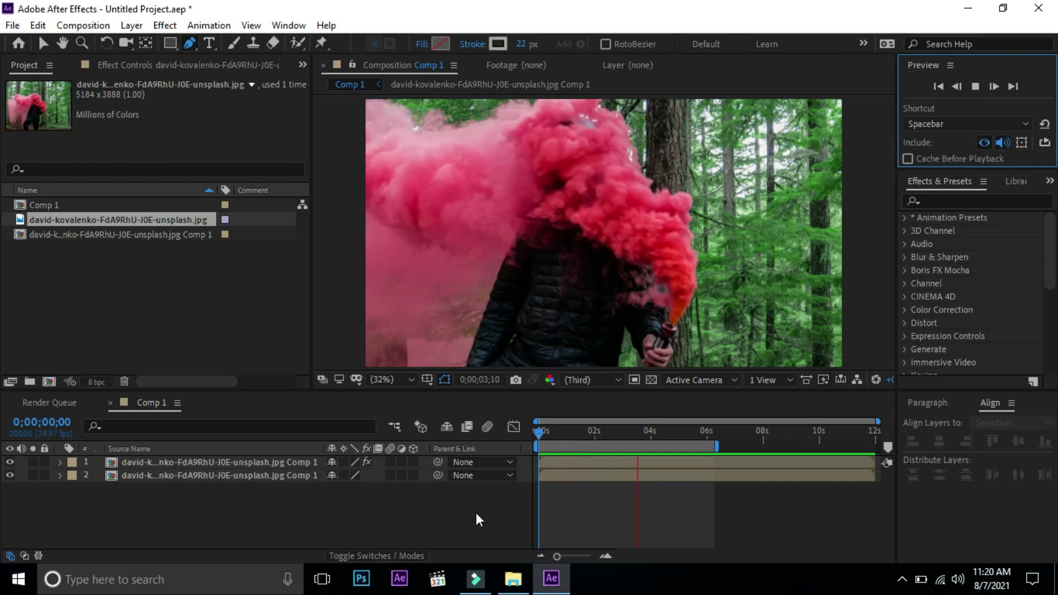
click(981, 87)
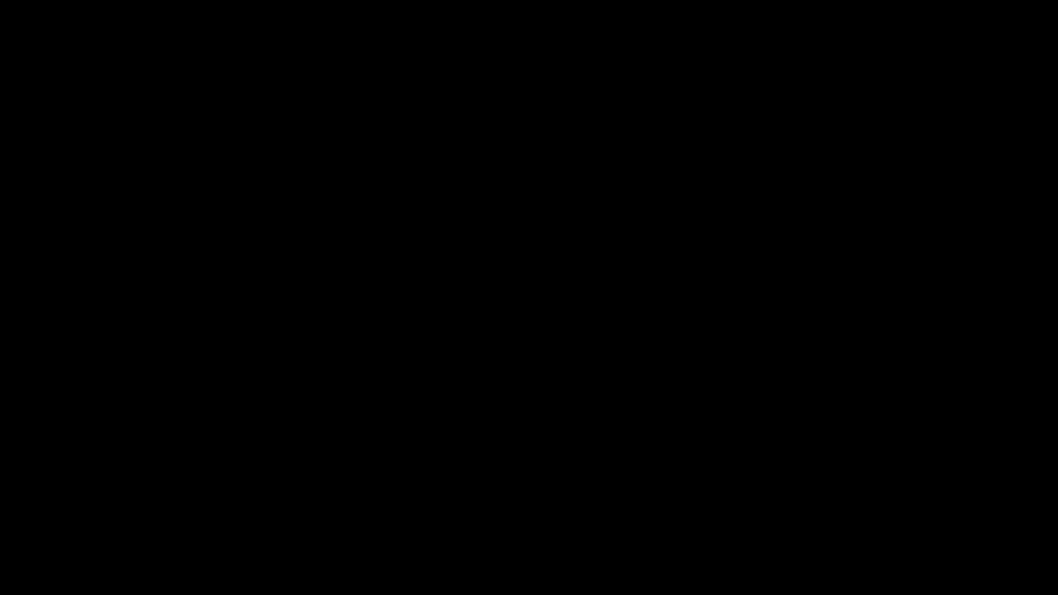